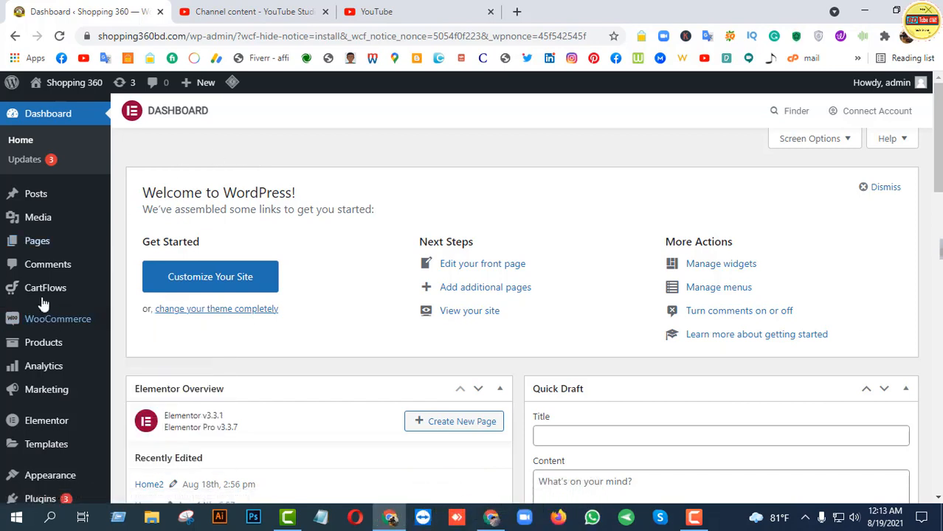
# Start a new page on the WordPress site
pyautogui.scroll(-2, 48, 270)
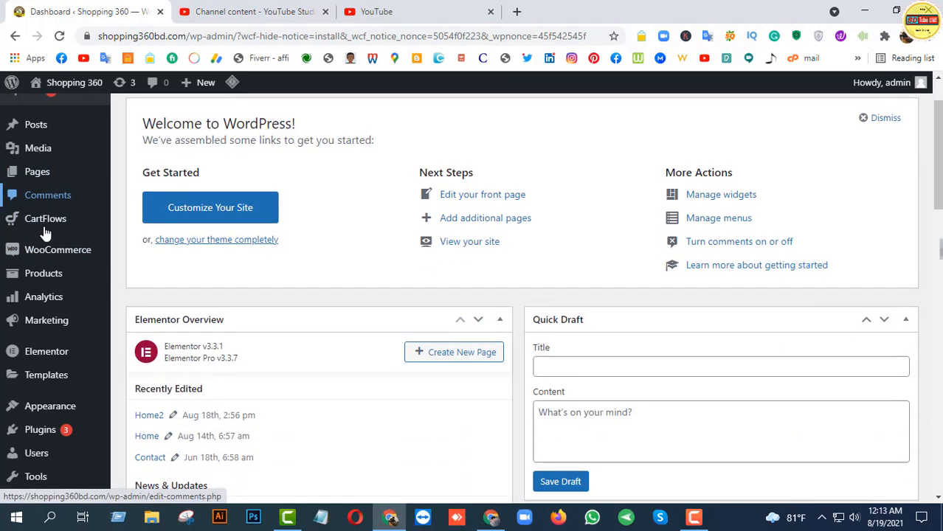
pyautogui.scroll(2, 41, 195)
pyautogui.moveTo(43, 241)
pyautogui.click(144, 262)
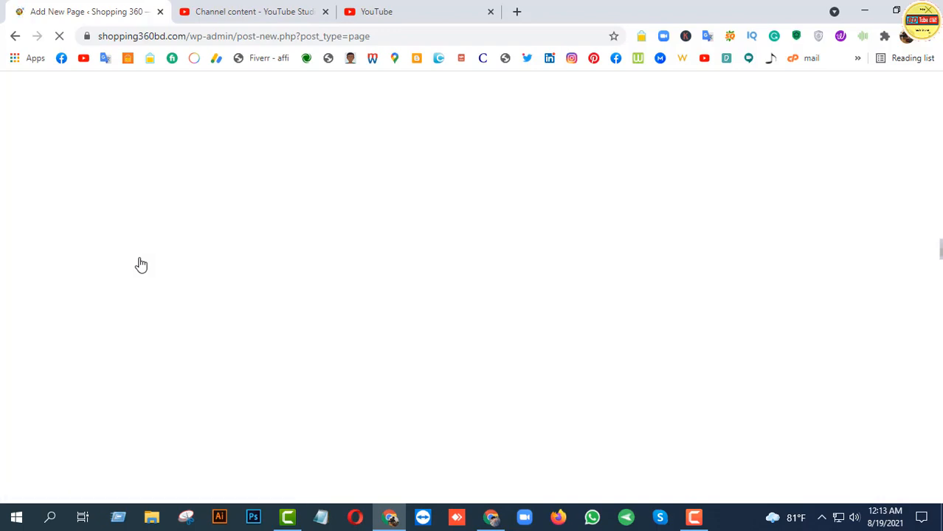
pyautogui.click(233, 10)
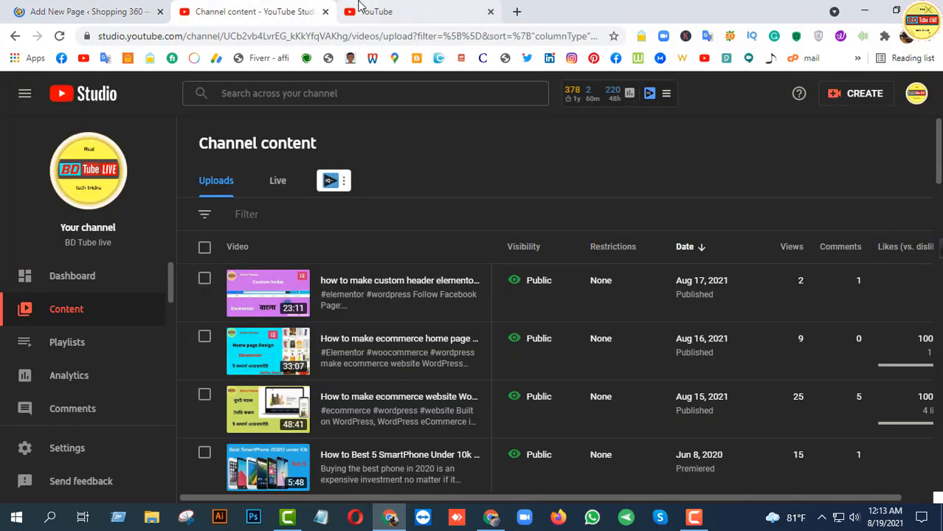
pyautogui.click(354, 10)
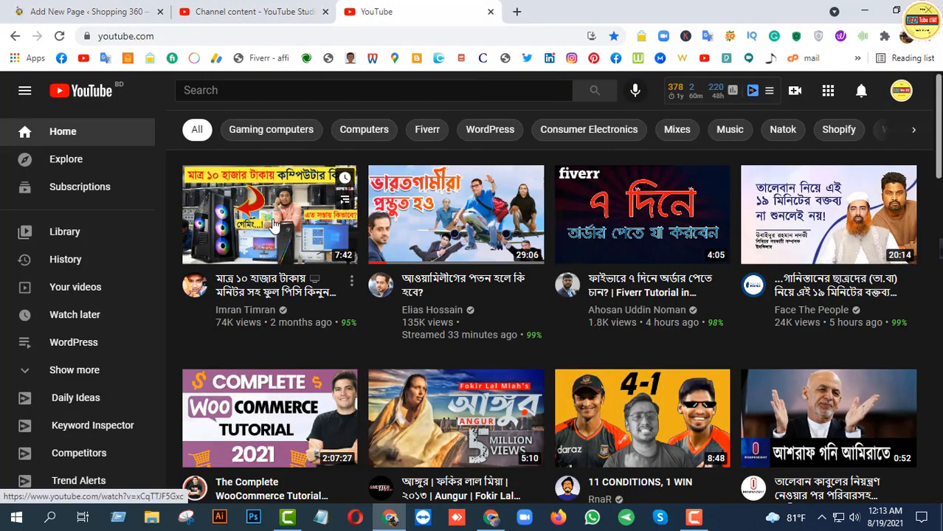
pyautogui.click(92, 6)
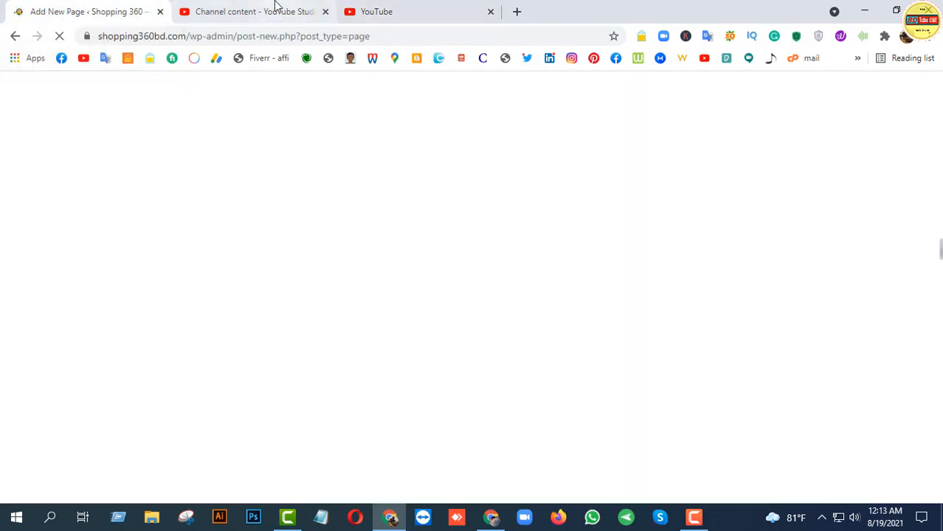
pyautogui.click(276, 7)
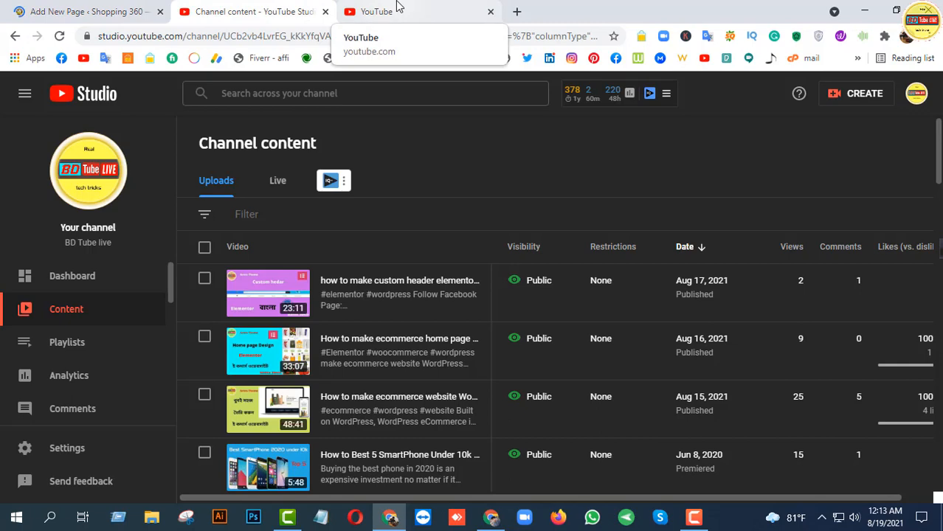
pyautogui.click(42, 7)
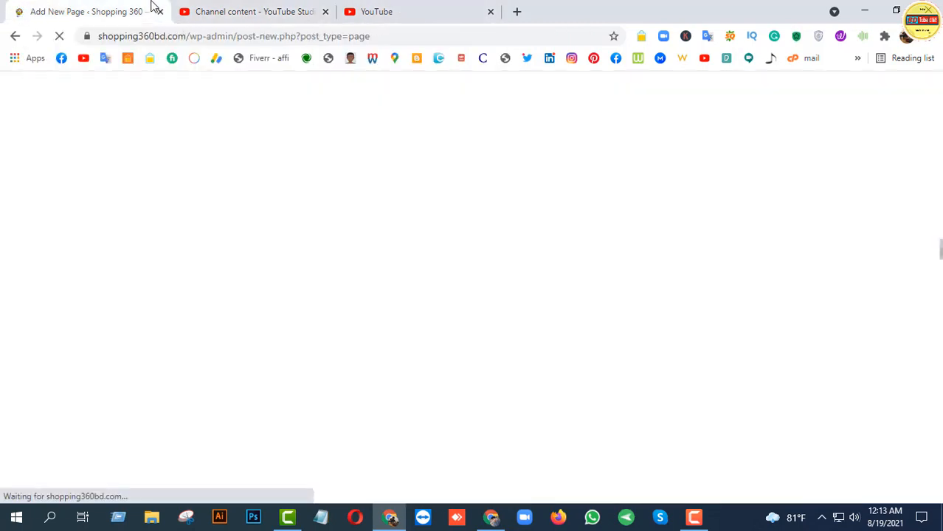
pyautogui.click(213, 6)
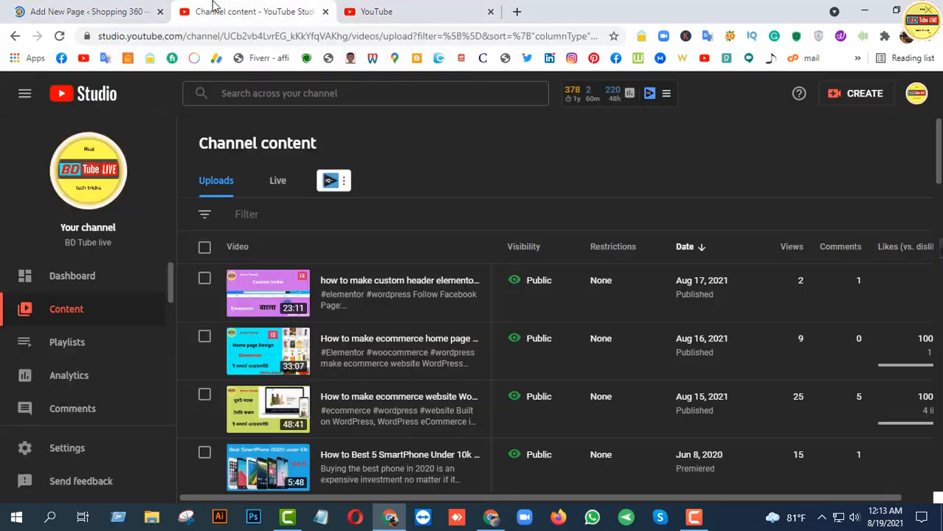
pyautogui.click(401, 8)
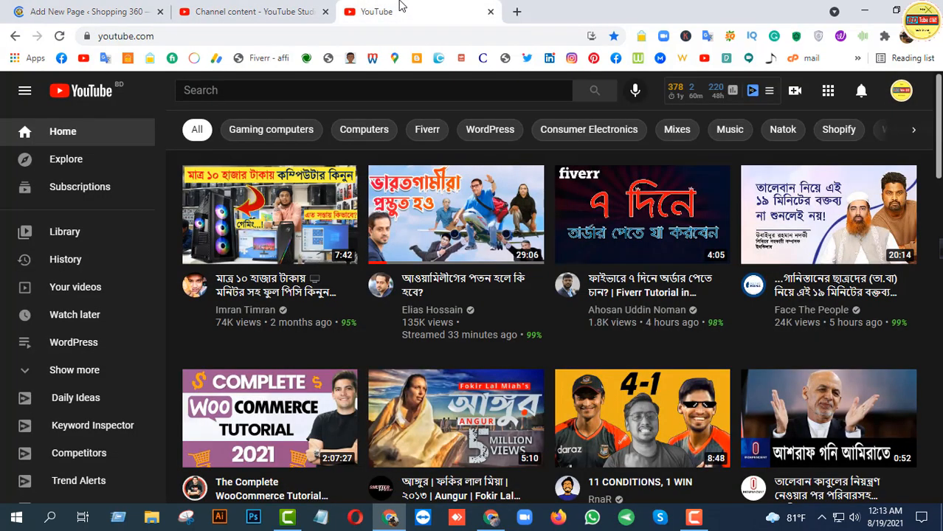
pyautogui.click(93, 9)
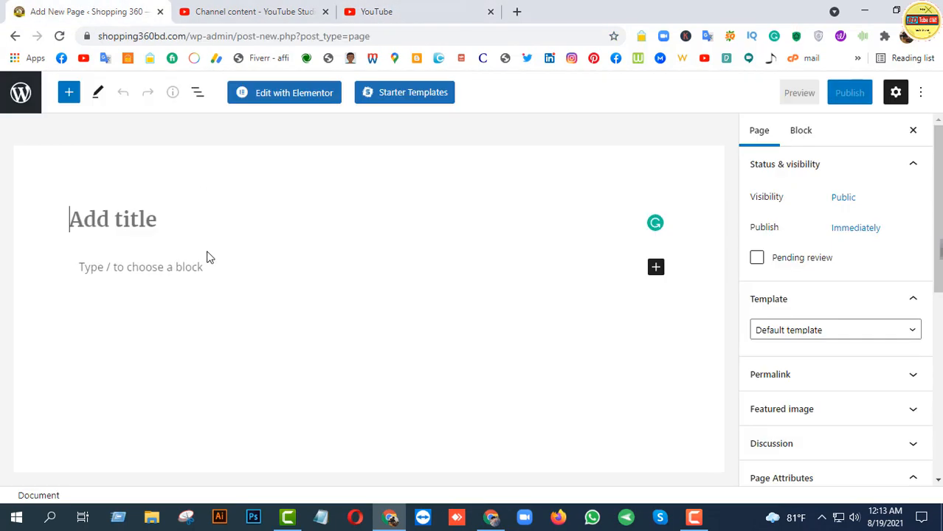
# Publish the new page with the title "video" and open it for editing with Elementor
pyautogui.click(123, 226)
pyautogui.write('V')
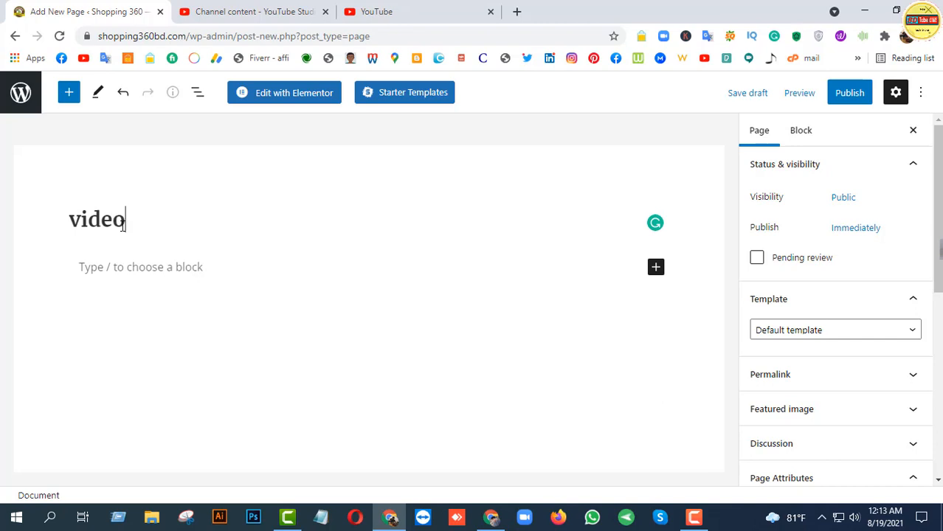
pyautogui.click(850, 94)
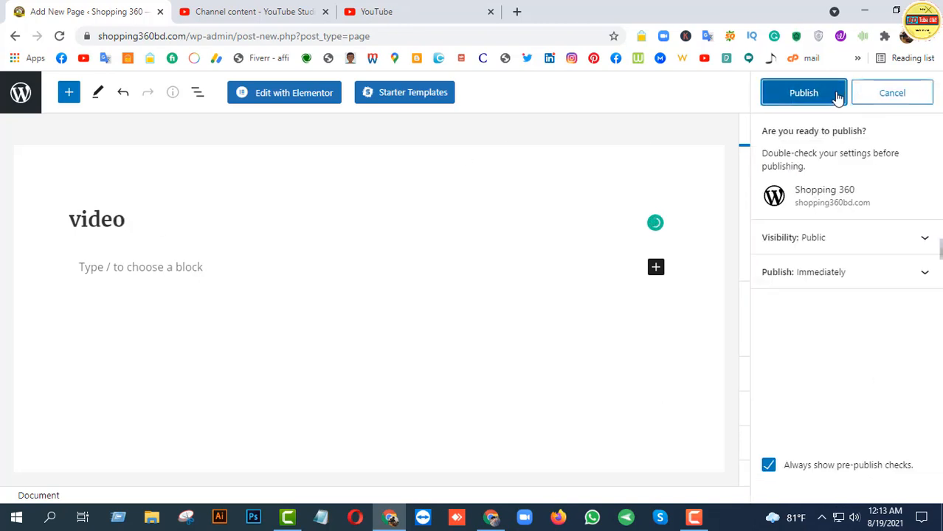
pyautogui.click(834, 94)
pyautogui.click(294, 96)
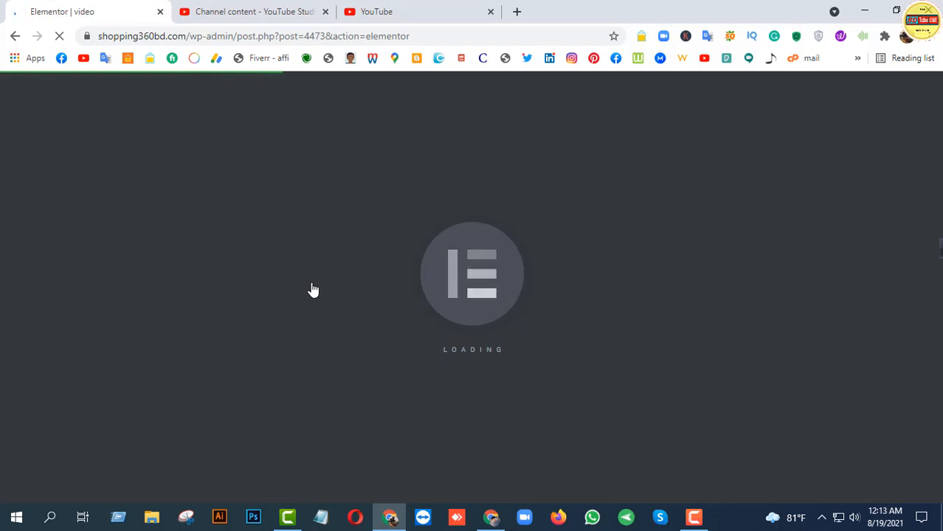
# Copy the shareable link of the custom header video in YouTube Studio and return to the Elementor editor
pyautogui.click(244, 10)
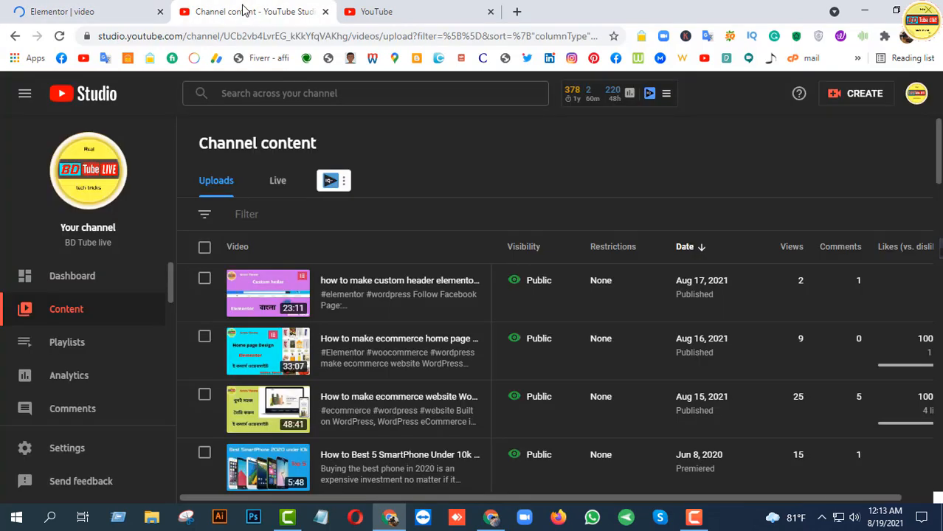
pyautogui.click(470, 285)
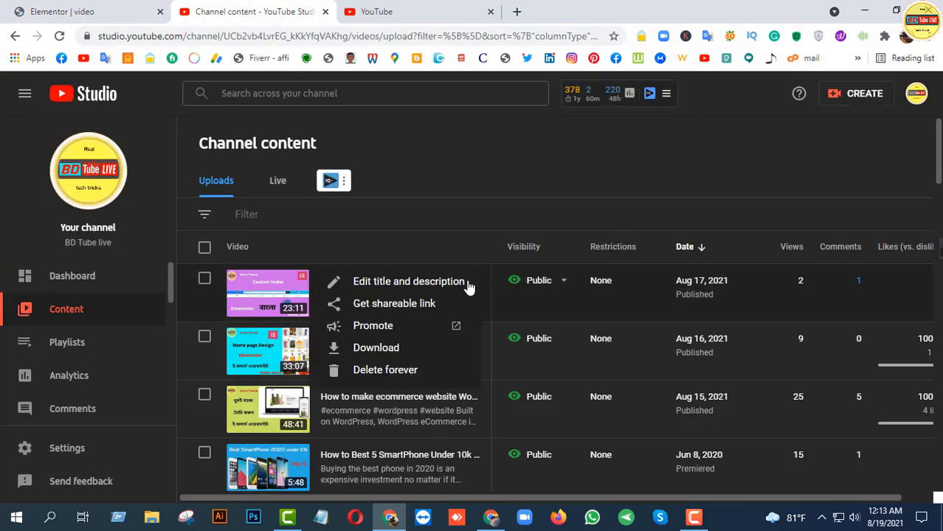
pyautogui.click(392, 305)
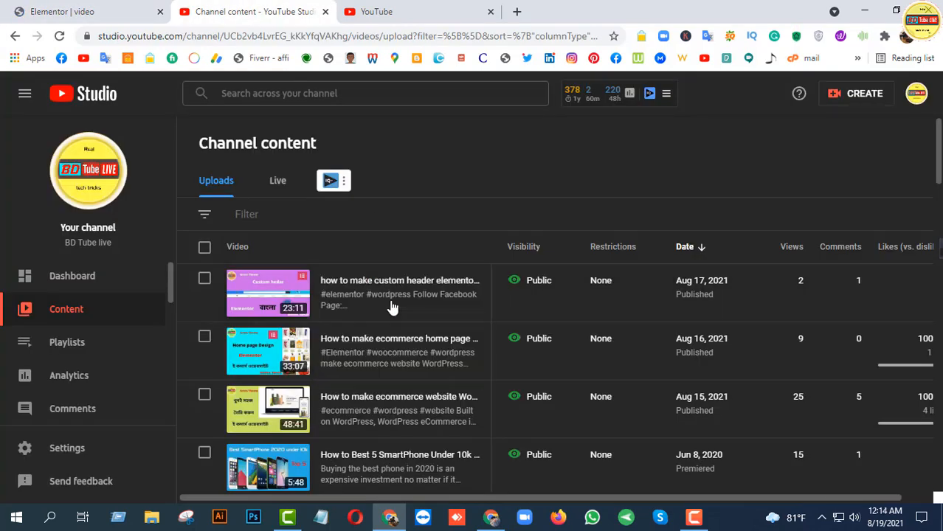
pyautogui.click(344, 8)
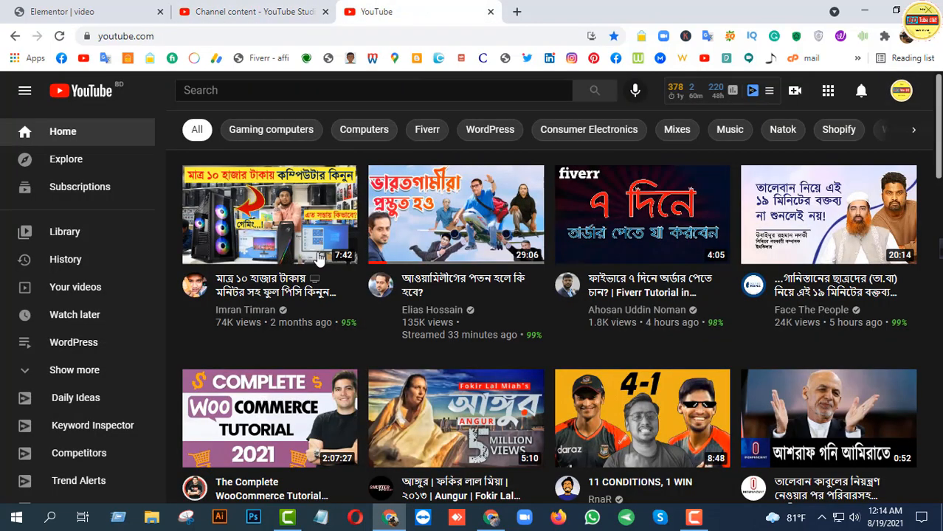
pyautogui.click(63, 11)
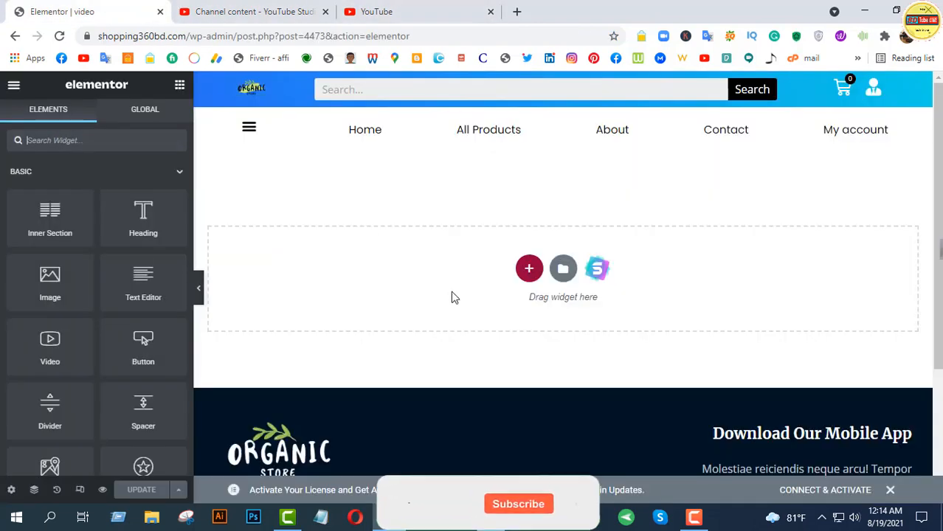
# Add a single-column section to the page and place a Video Playlist widget in it
pyautogui.click(527, 270)
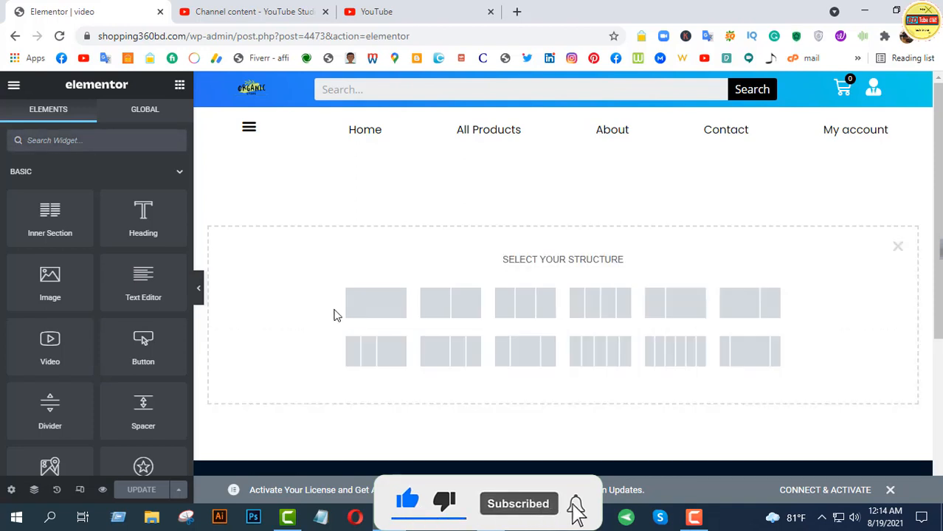
pyautogui.click(358, 311)
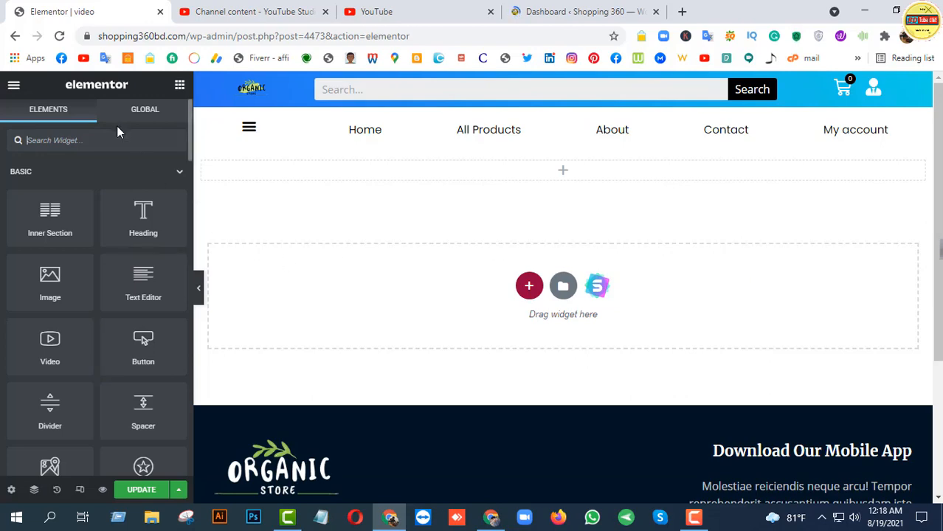
pyautogui.write('ve')
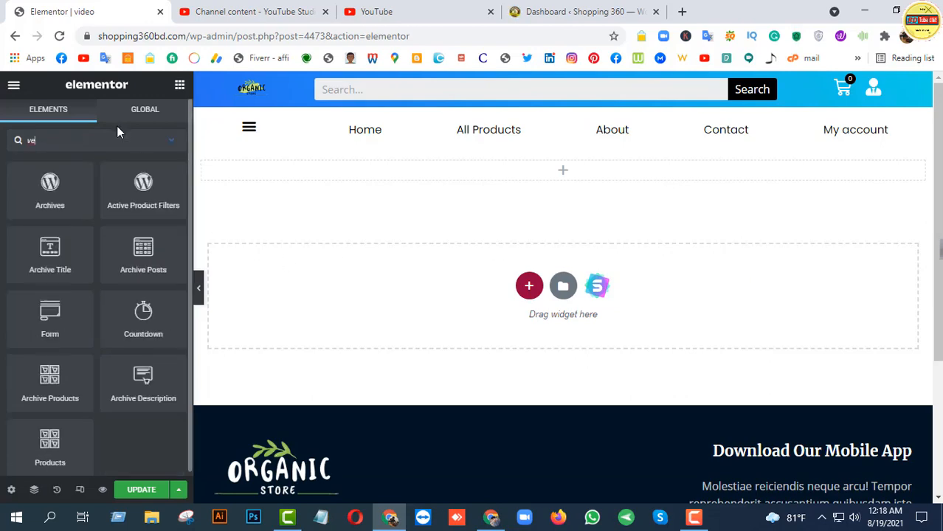
pyautogui.press('BackSpace')
pyautogui.write('id')
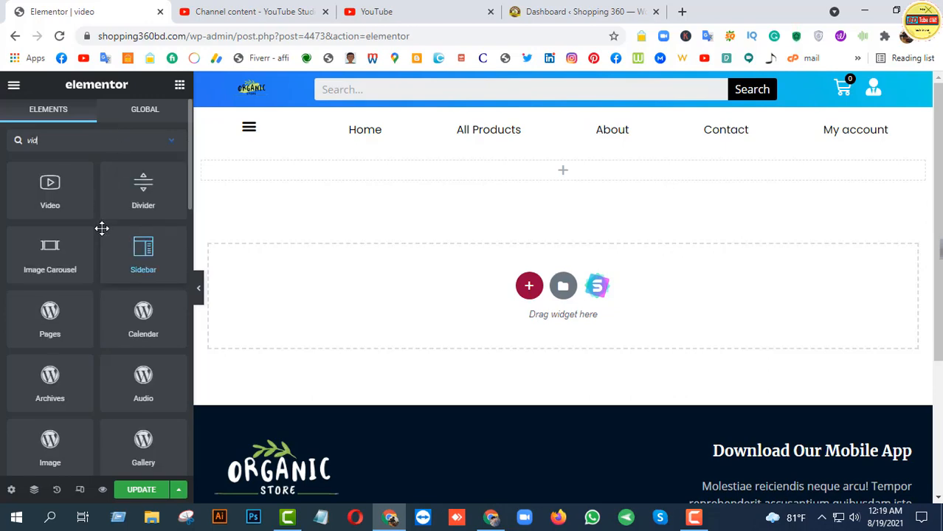
pyautogui.write('e')
pyautogui.scroll(-1, 104, 351)
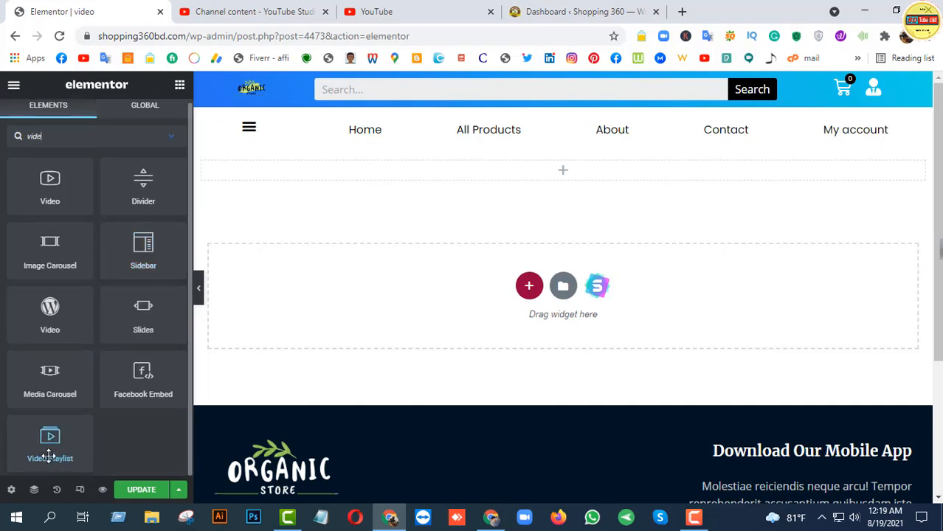
pyautogui.moveTo(50, 456); pyautogui.dragTo(408, 178)
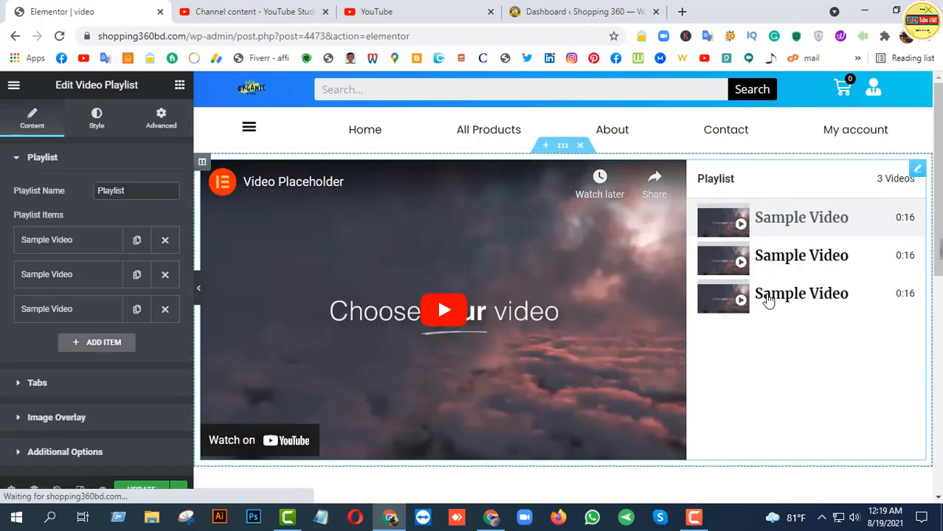
# Add two more items to the video playlist, requesting video data for the first added one
pyautogui.click(115, 343)
pyautogui.scroll(-2, 89, 362)
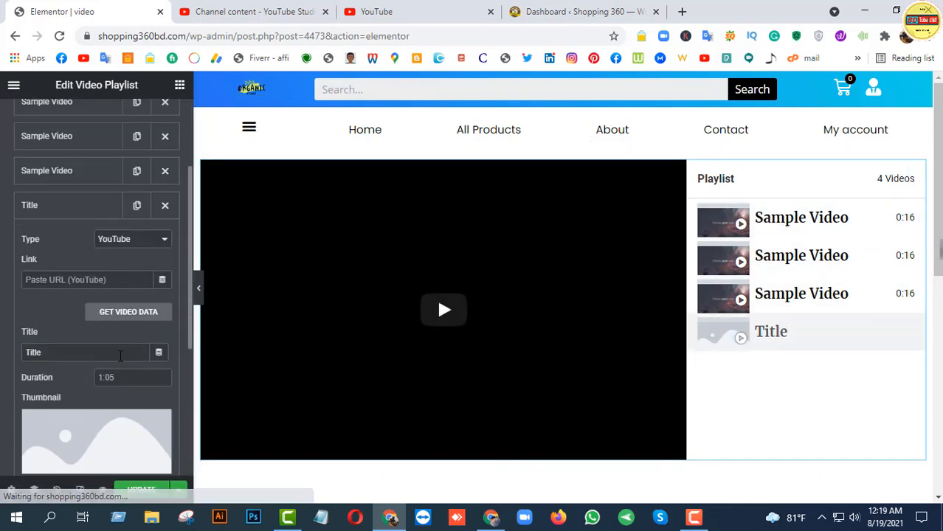
pyautogui.click(128, 319)
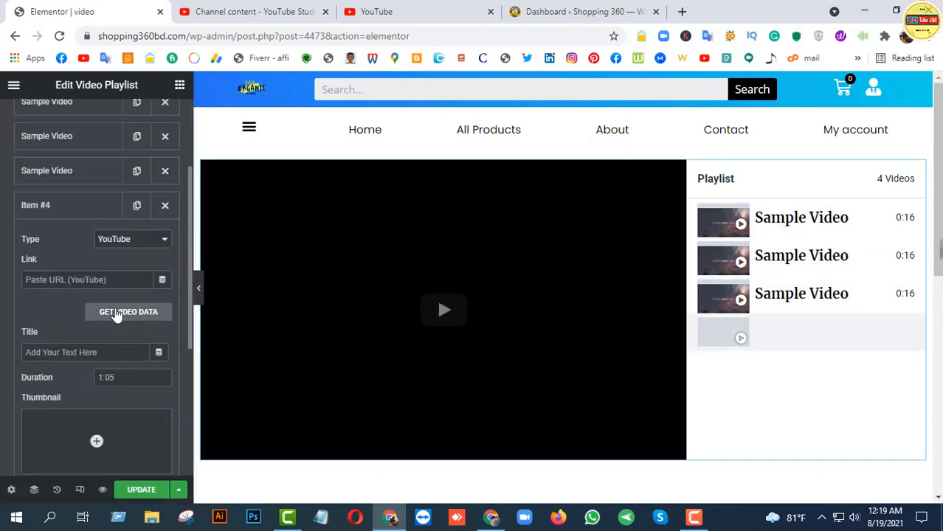
pyautogui.scroll(-2, 85, 376)
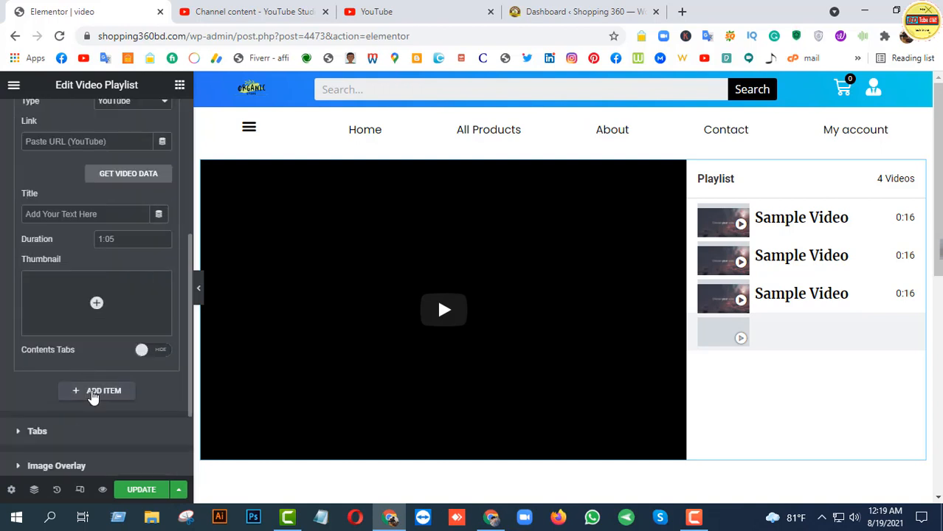
pyautogui.click(91, 392)
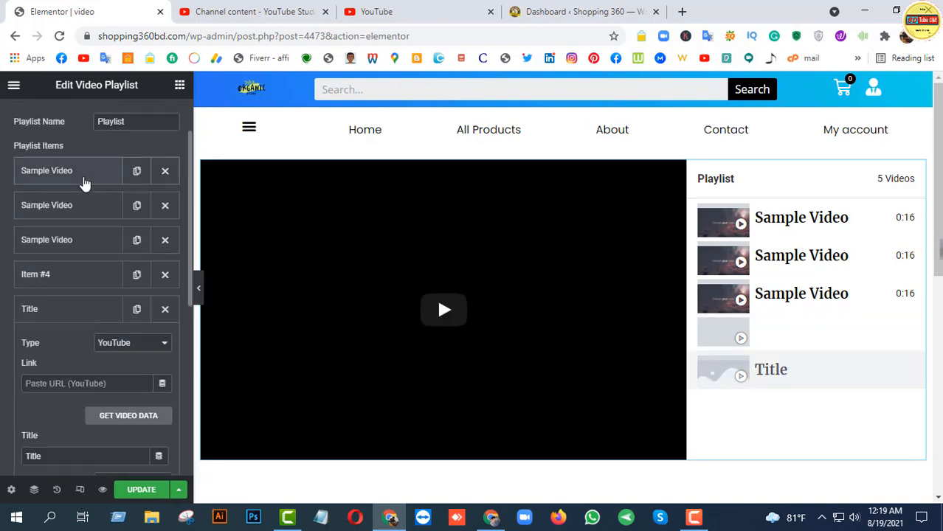
pyautogui.click(84, 176)
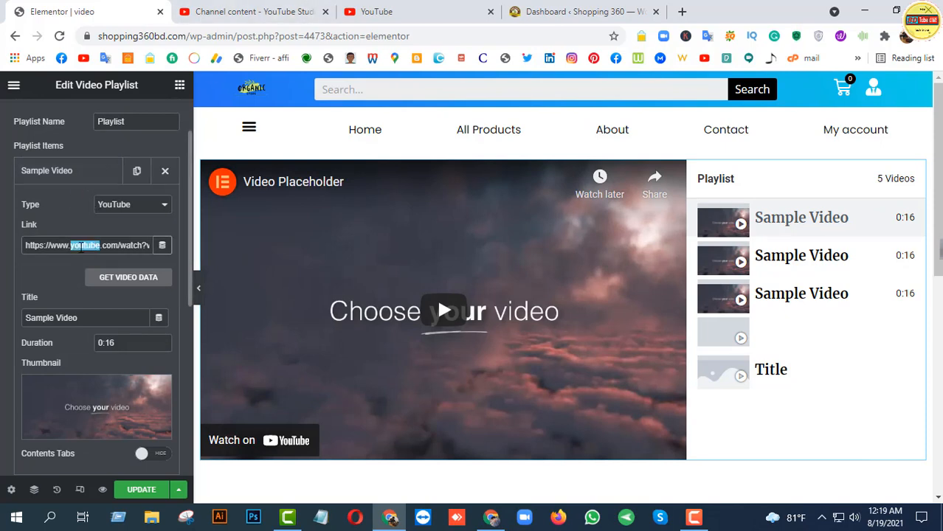
pyautogui.tripleClick(81, 247)
pyautogui.hotkey('ctrl', 'v')
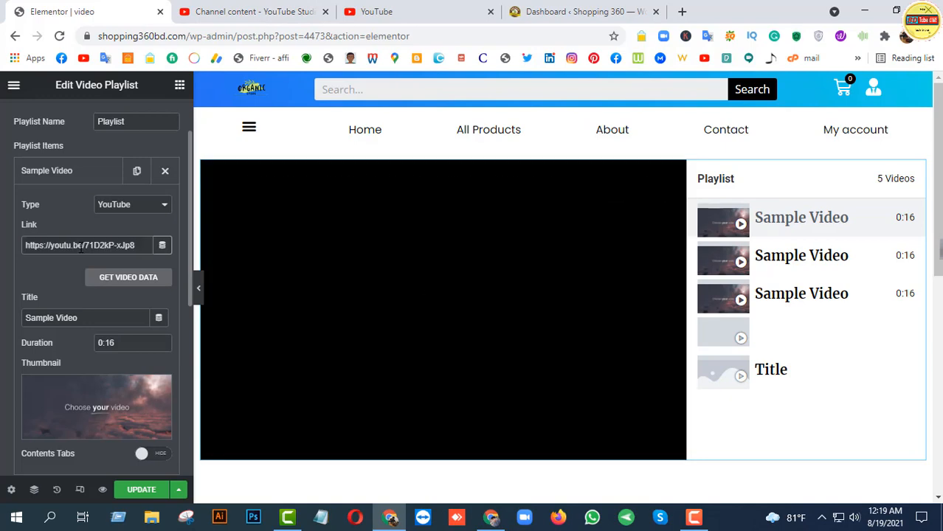
pyautogui.click(92, 172)
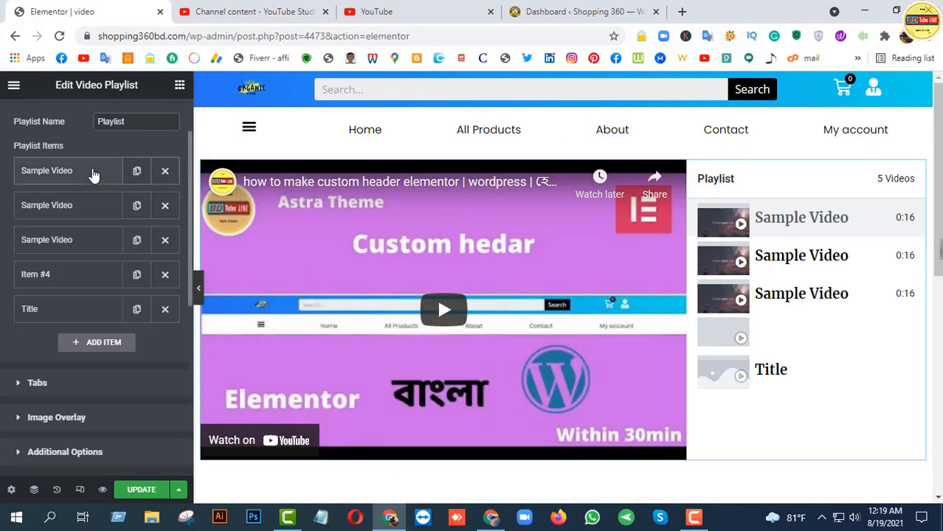
# Copy the shareable link of the ecommerce home page video in YouTube Studio and return to the Elementor editor
pyautogui.click(221, 9)
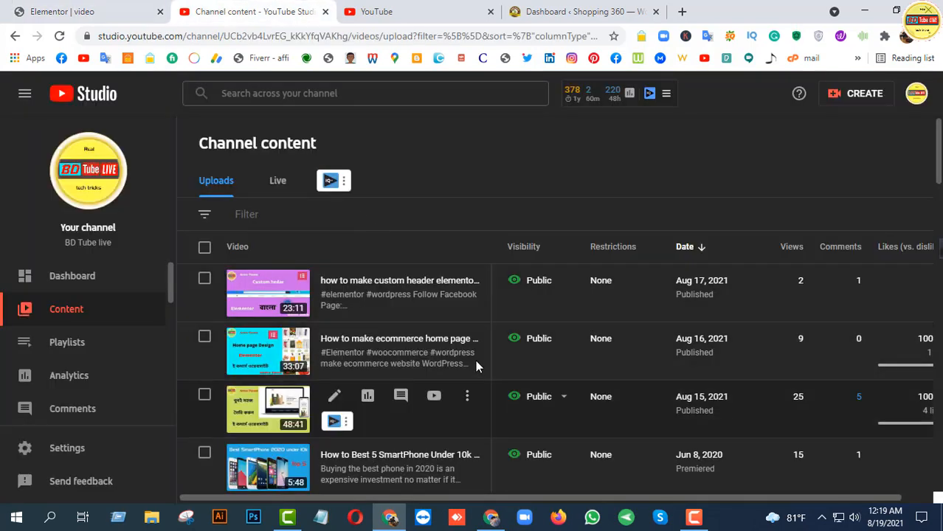
pyautogui.click(467, 340)
pyautogui.click(440, 362)
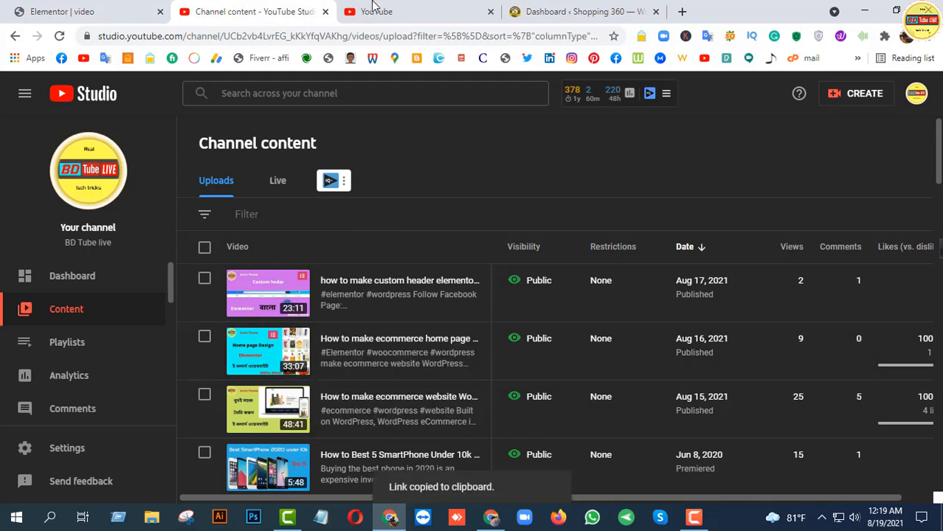
pyautogui.click(136, 9)
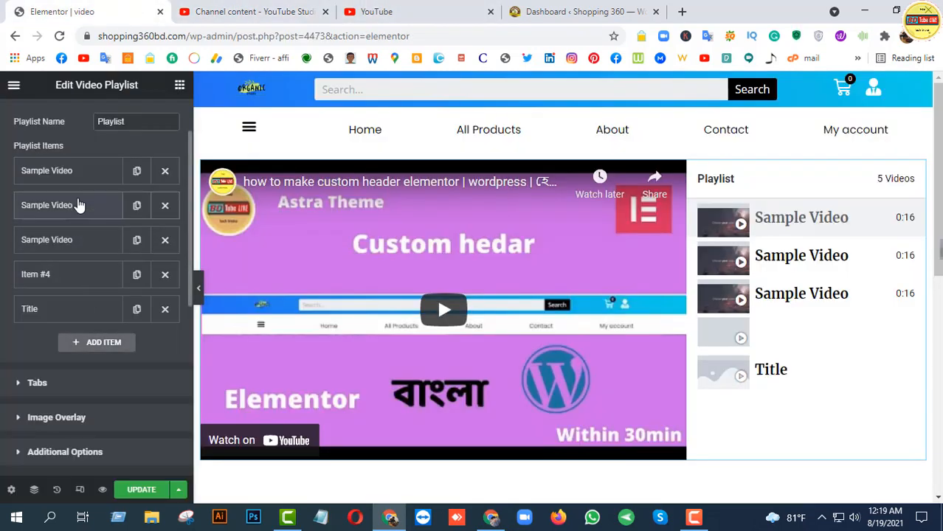
# Replace the second playlist item's YouTube link with the copied ecommerce home page video link and collapse the item
pyautogui.click(77, 205)
pyautogui.tripleClick(90, 279)
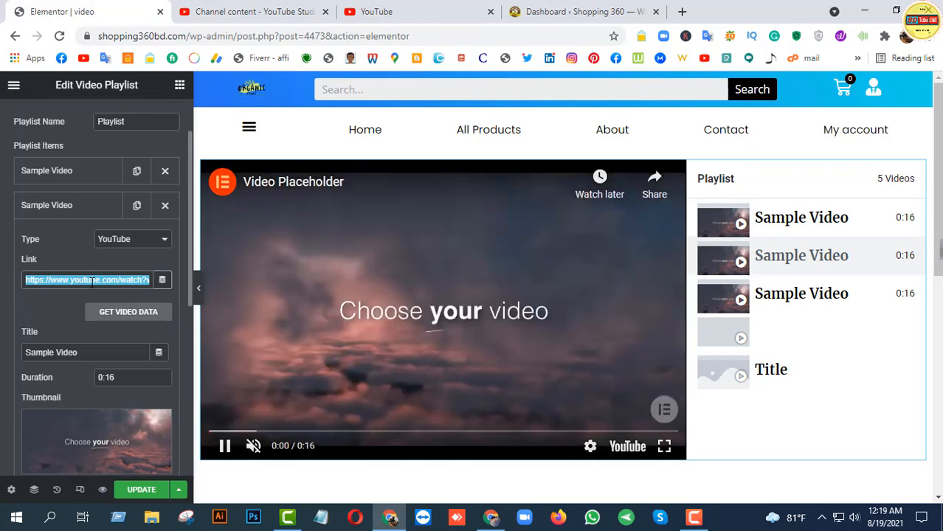
pyautogui.hotkey('ctrl', 'v')
pyautogui.click(86, 205)
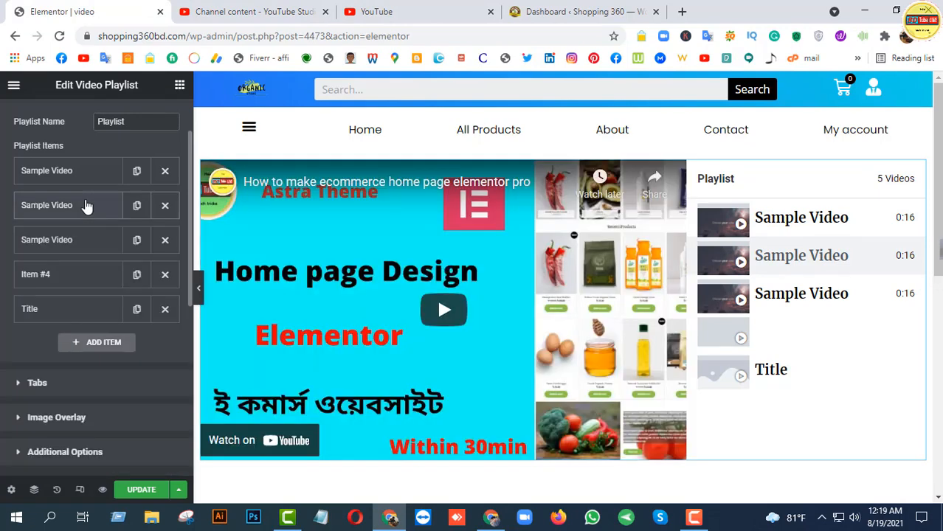
# Open the third playlist item, then copy the ecommerce website video's shareable link from YouTube Studio and return to the Elementor editor
pyautogui.click(81, 246)
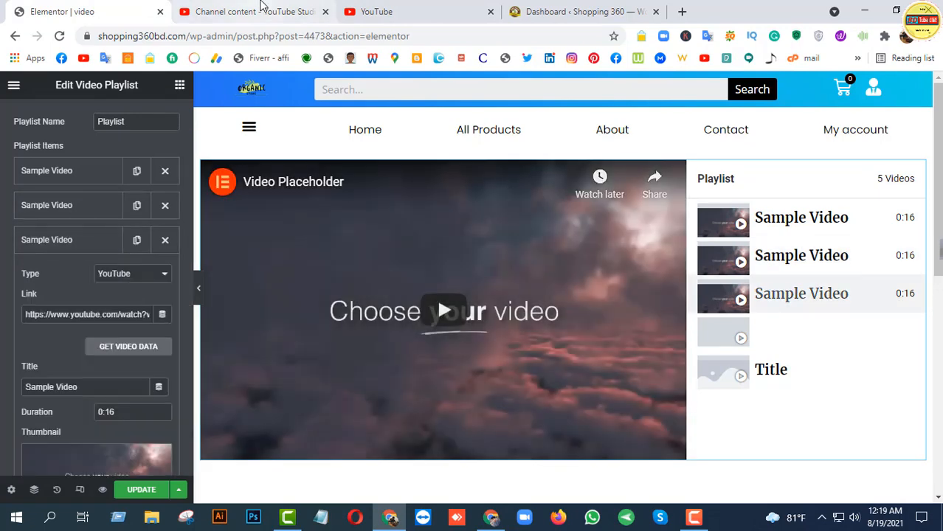
pyautogui.hotkey('ctrl', 'Tab')
pyautogui.click(467, 399)
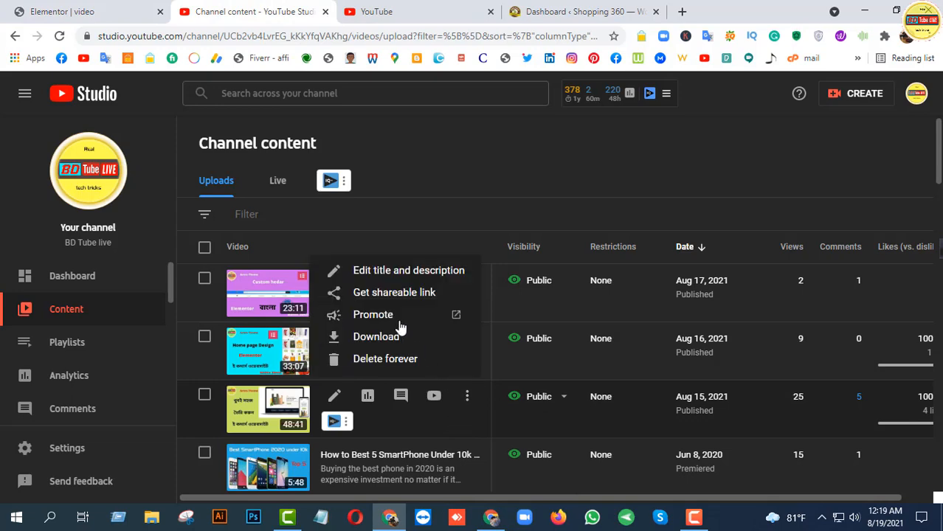
pyautogui.click(389, 294)
pyautogui.hotkey('ctrl', 'shift', 'Tab')
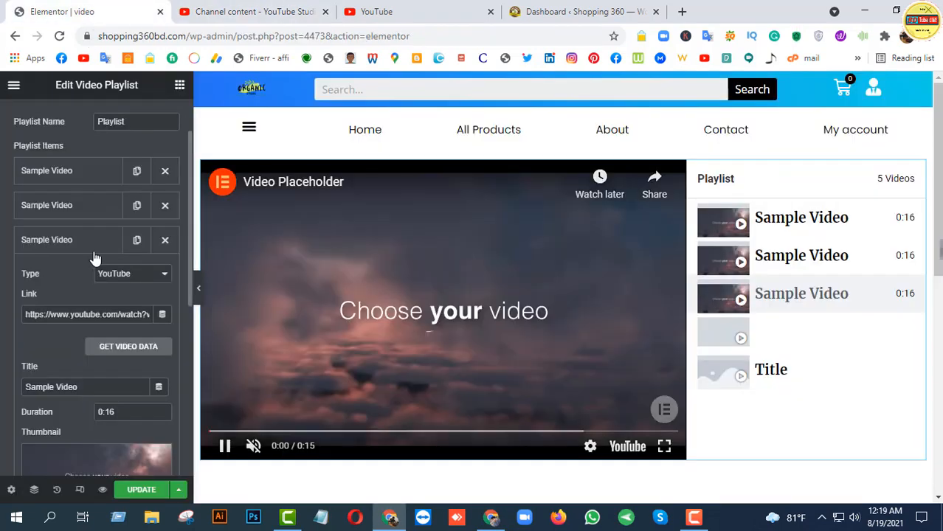
# Replace the third playlist item's YouTube link with the copied ecommerce website video link and collapse the item
pyautogui.tripleClick(87, 314)
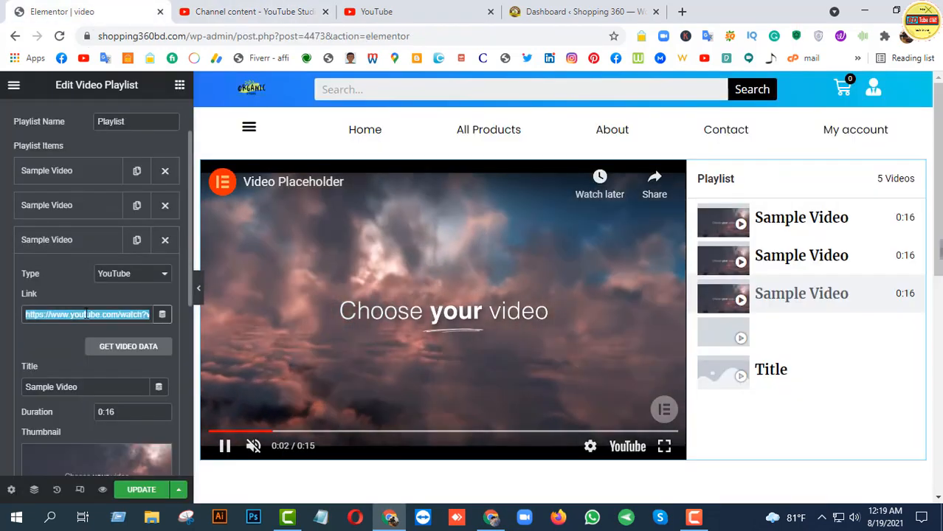
pyautogui.hotkey('ctrl', 'v')
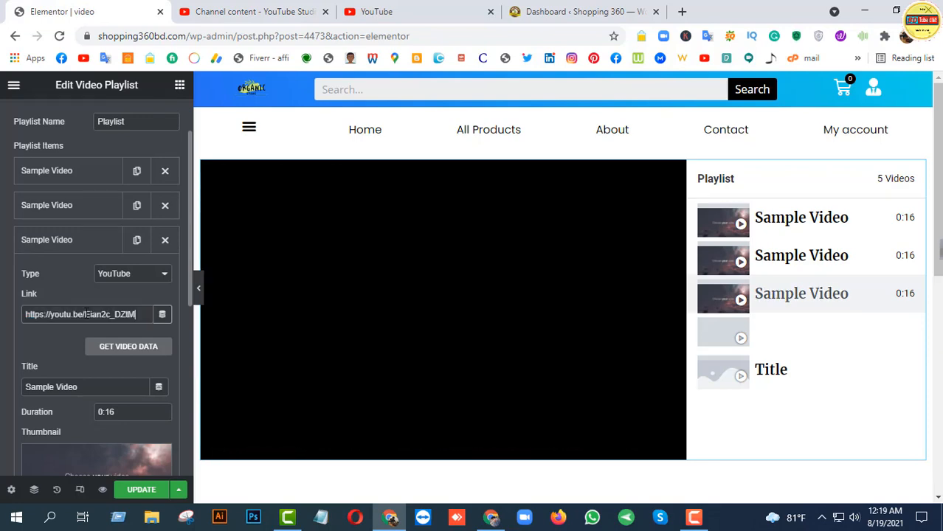
pyautogui.click(84, 247)
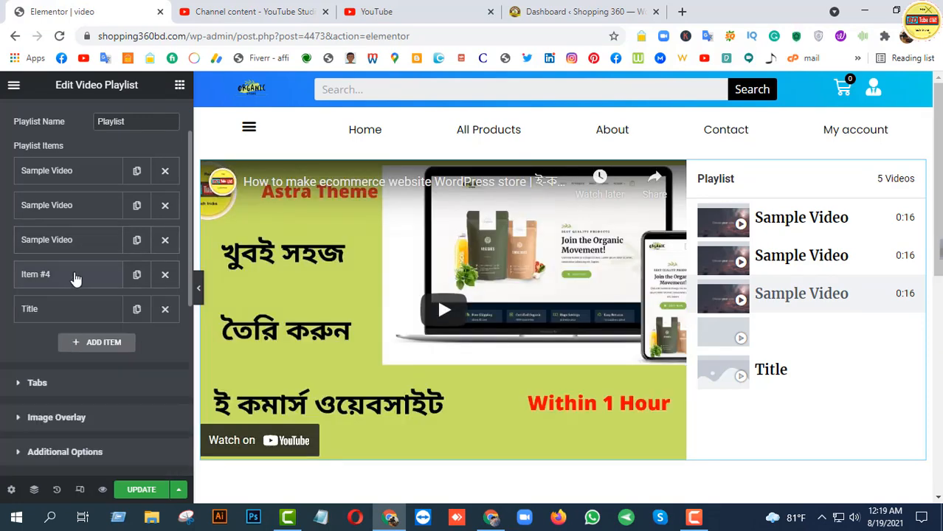
# Copy the shareable link of the "How to Best 5 SmartPhone Under 10k" video in YouTube Studio and return to the Elementor editor
pyautogui.click(251, 11)
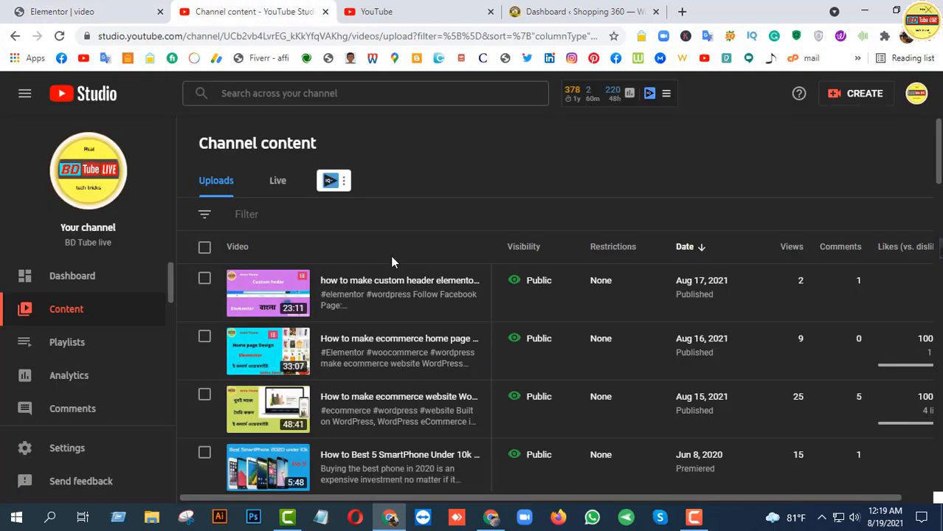
pyautogui.scroll(-3, 443, 324)
pyautogui.click(467, 316)
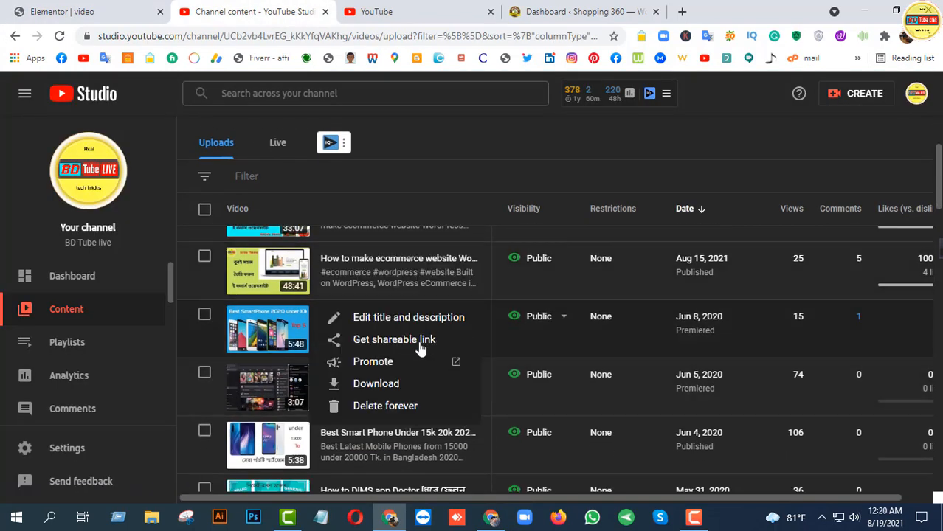
pyautogui.click(393, 342)
pyautogui.click(62, 11)
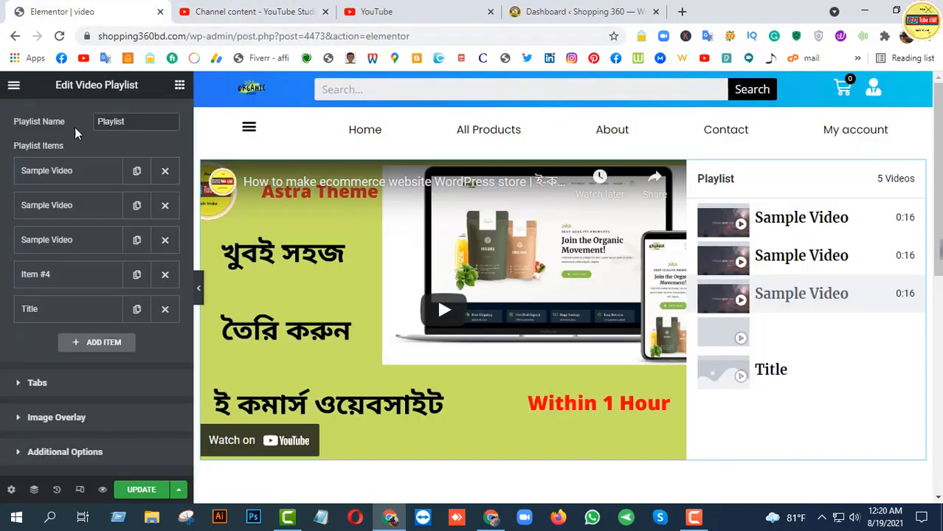
# Paste the copied smartphone video link into the fourth playlist item and collapse the item
pyautogui.click(59, 280)
pyautogui.click(72, 245)
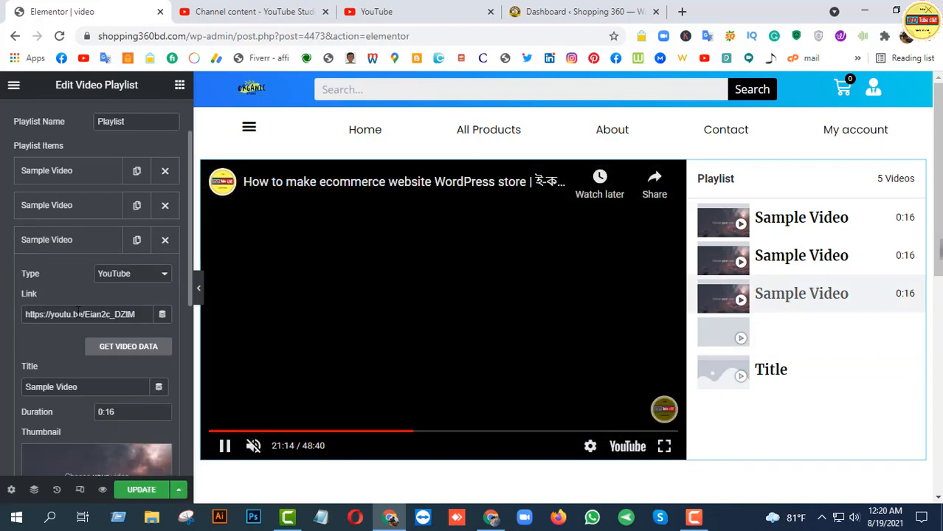
pyautogui.click(78, 241)
pyautogui.click(78, 280)
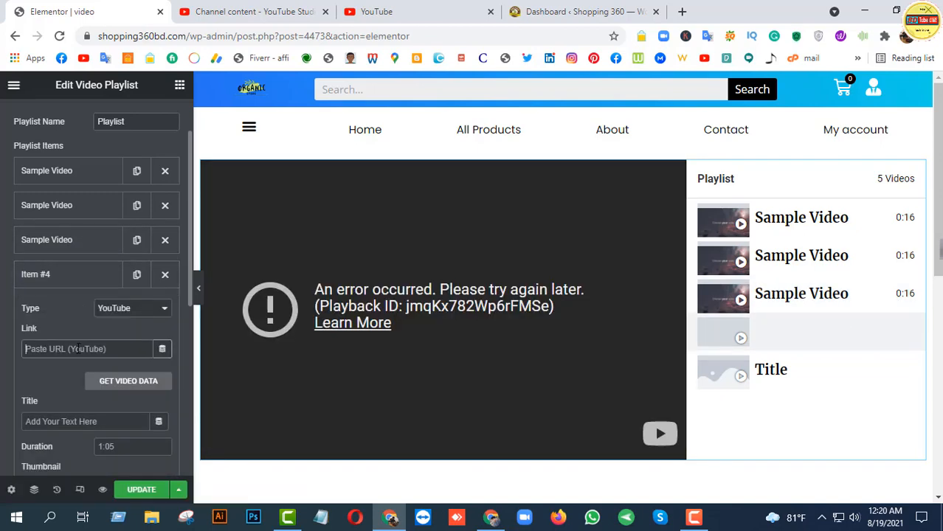
pyautogui.hotkey('ctrl', 'v')
pyautogui.click(69, 277)
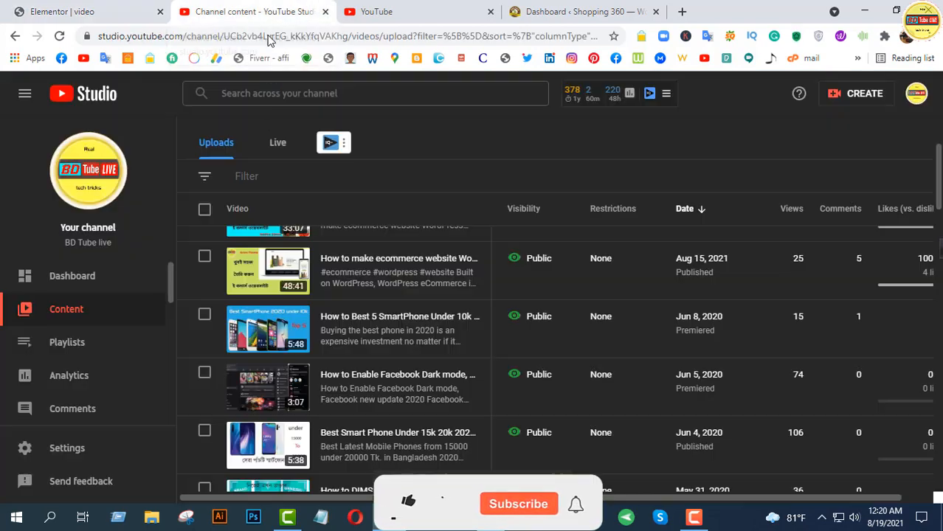
# Copy the shareable link of the "How to DIMS app Doctor" video in YouTube Studio and return to the Elementor editor
pyautogui.click(310, 9)
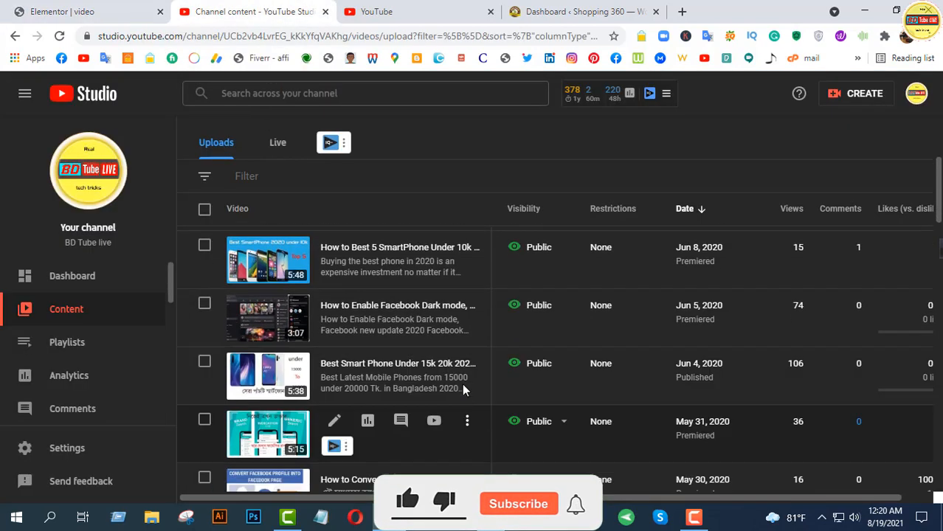
pyautogui.click(467, 420)
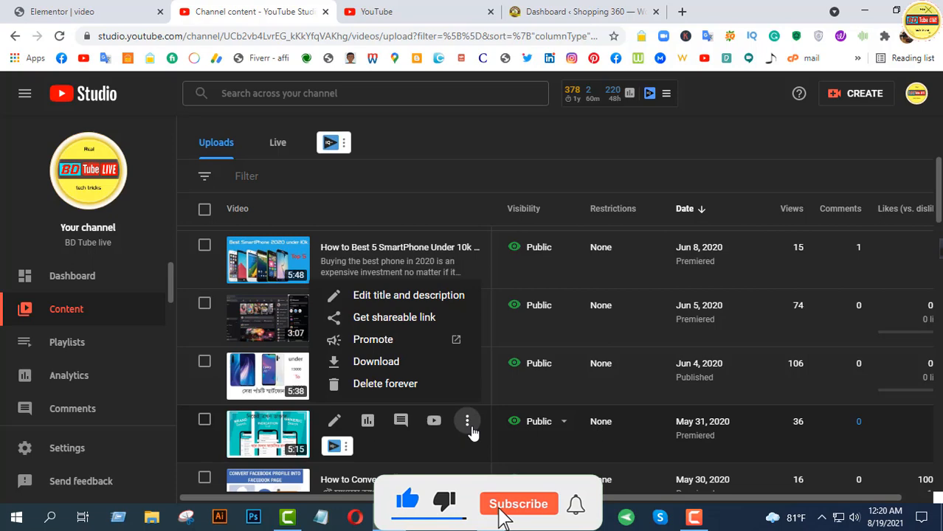
pyautogui.click(382, 316)
pyautogui.click(67, 11)
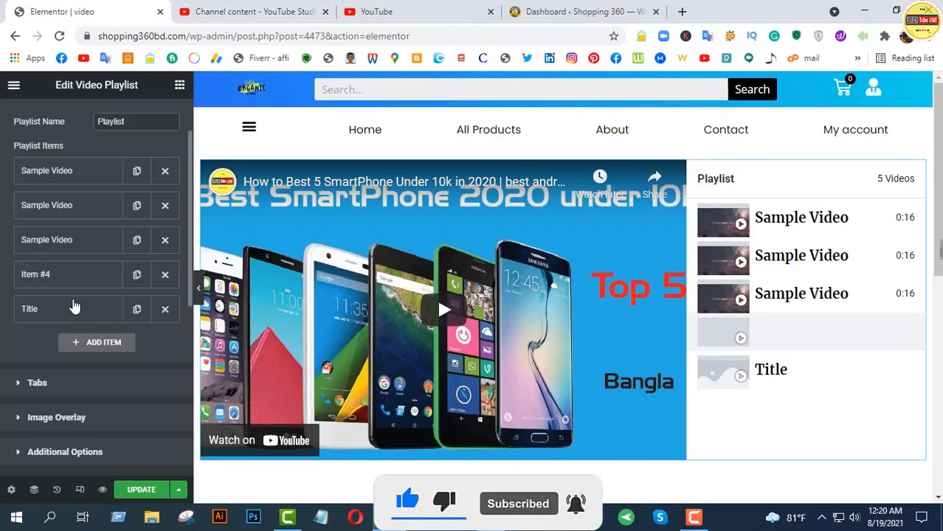
# Fetch the video data for the fourth and third playlist items from their YouTube links
pyautogui.click(78, 284)
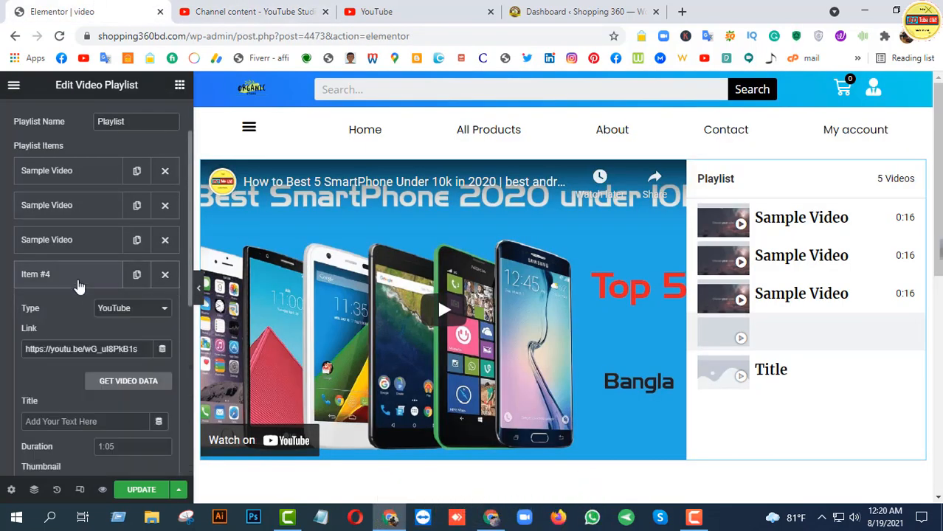
pyautogui.click(115, 382)
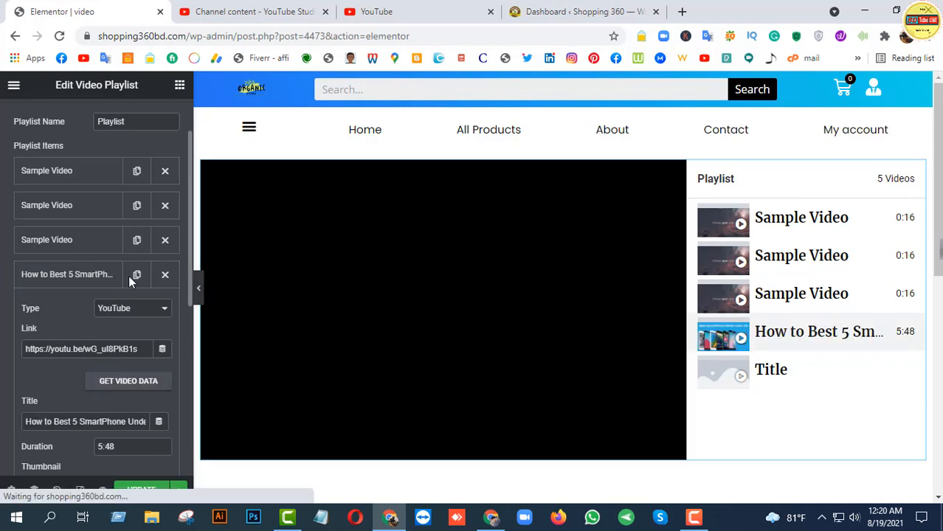
pyautogui.click(65, 242)
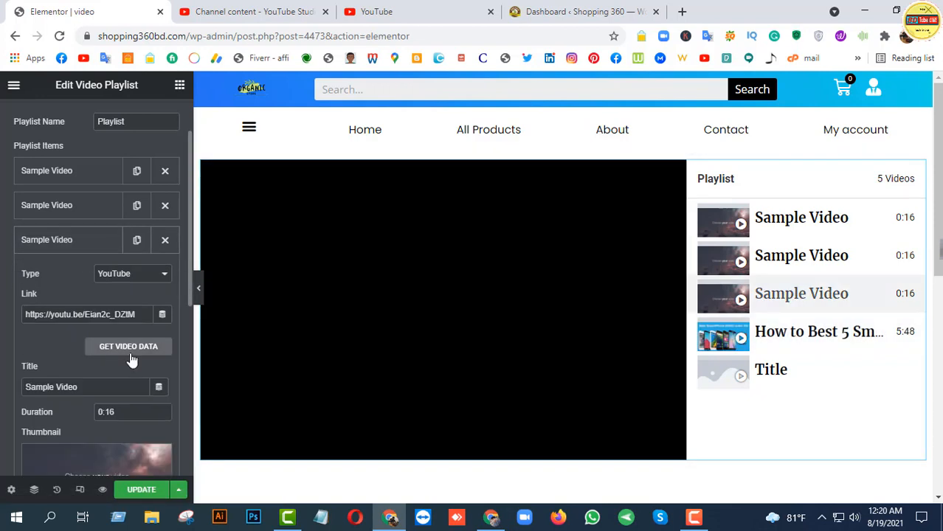
pyautogui.click(129, 347)
pyautogui.click(69, 240)
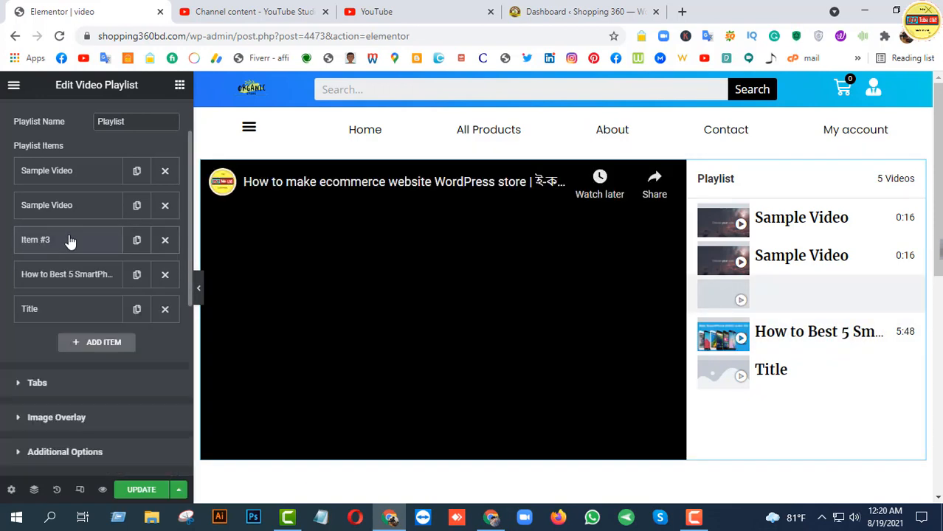
pyautogui.click(69, 240)
pyautogui.click(122, 347)
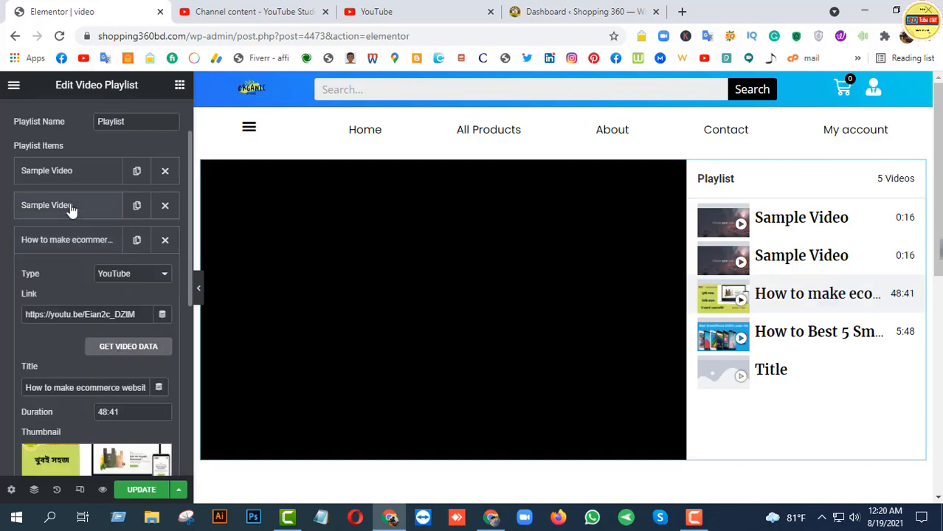
# Fetch the video data for the second and first playlist items and collapse the first item
pyautogui.click(69, 206)
pyautogui.click(113, 316)
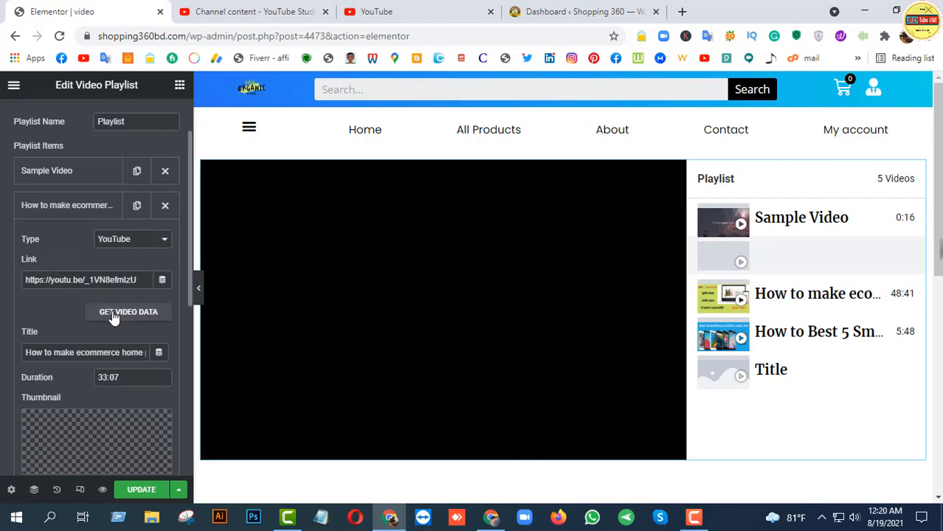
pyautogui.click(88, 178)
pyautogui.click(122, 279)
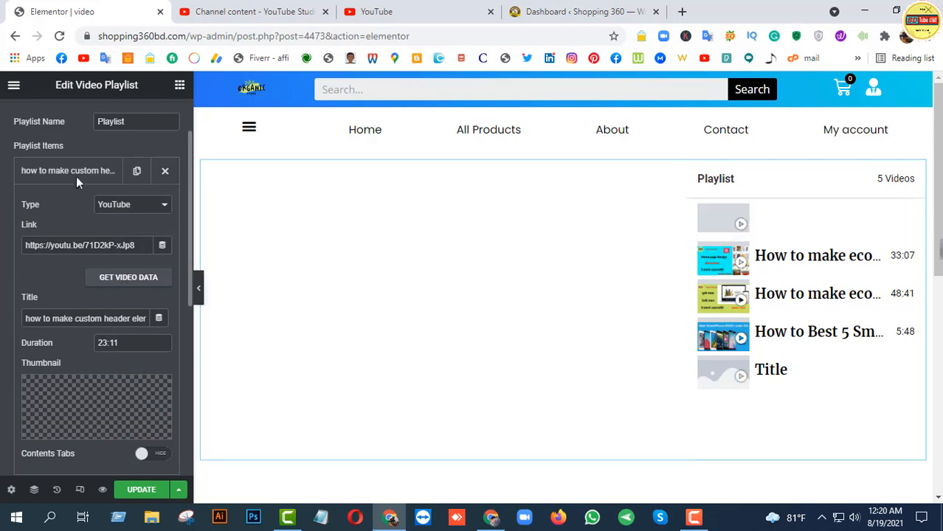
pyautogui.click(76, 174)
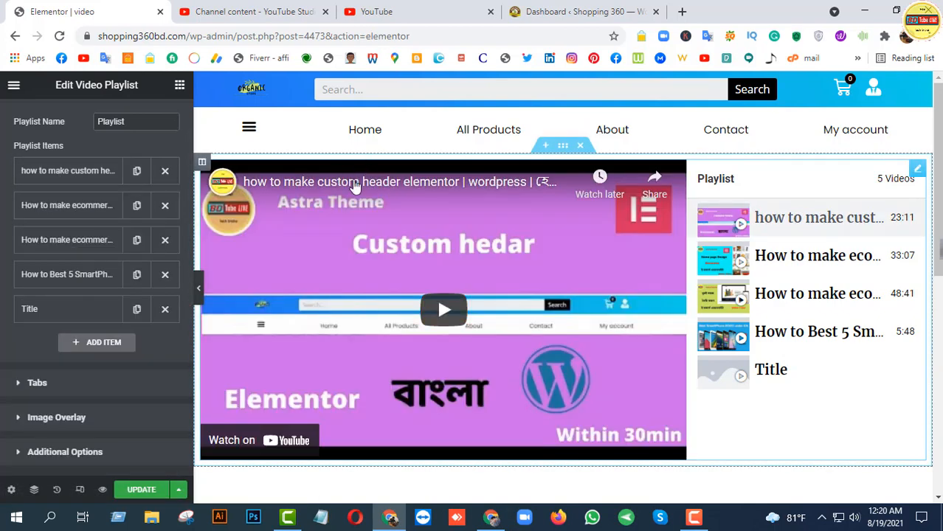
pyautogui.click(76, 309)
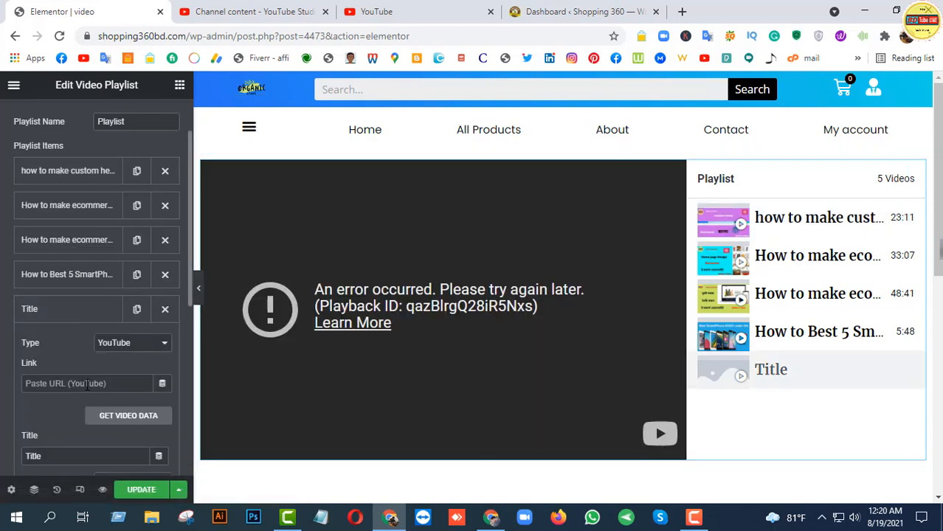
pyautogui.click(86, 383)
pyautogui.write('https://youtu.be/kEa4CVrUJdE')
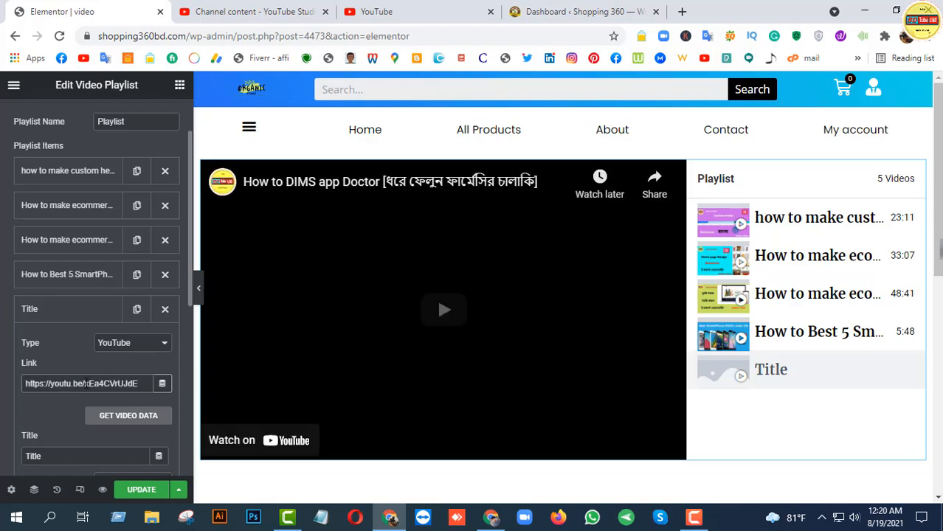
pyautogui.click(109, 417)
pyautogui.click(131, 345)
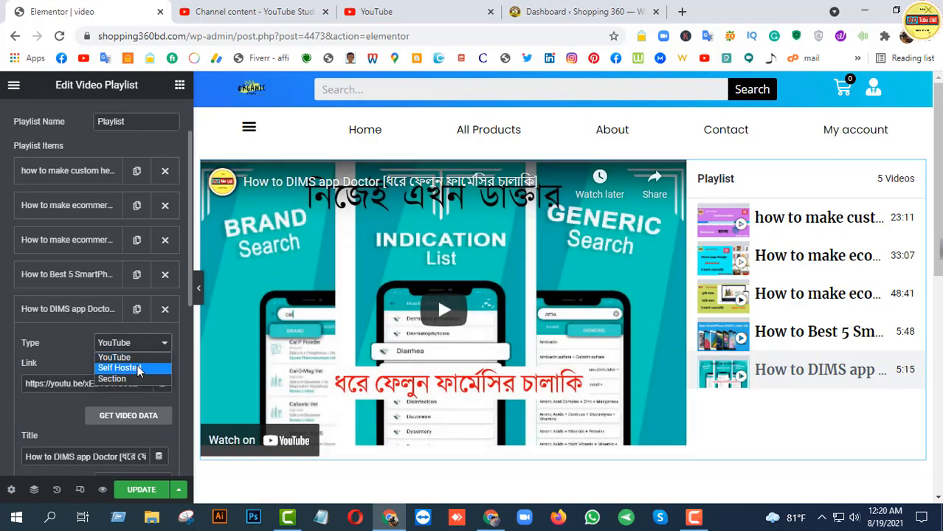
pyautogui.click(83, 350)
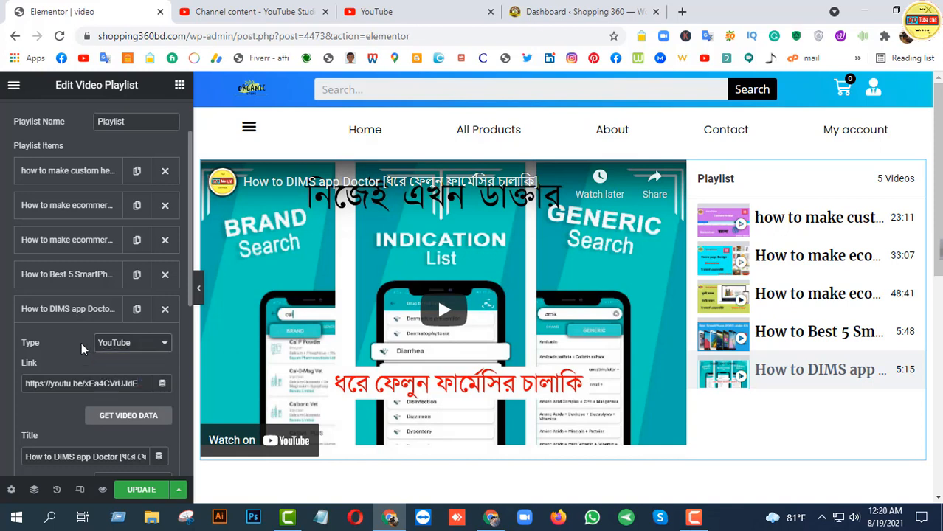
pyautogui.click(69, 310)
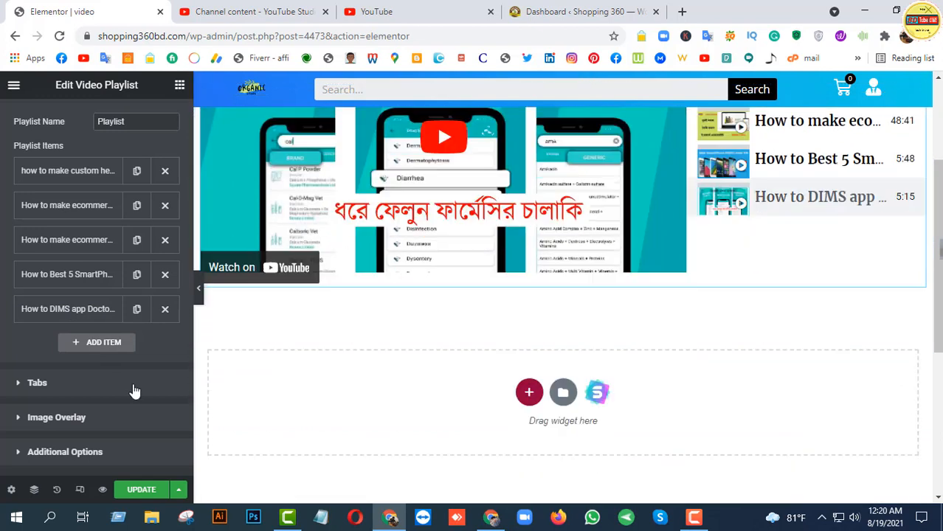
# Try the Collapsible option in the playlist's Tabs settings and switch it back off
pyautogui.scroll(-3, 61, 322)
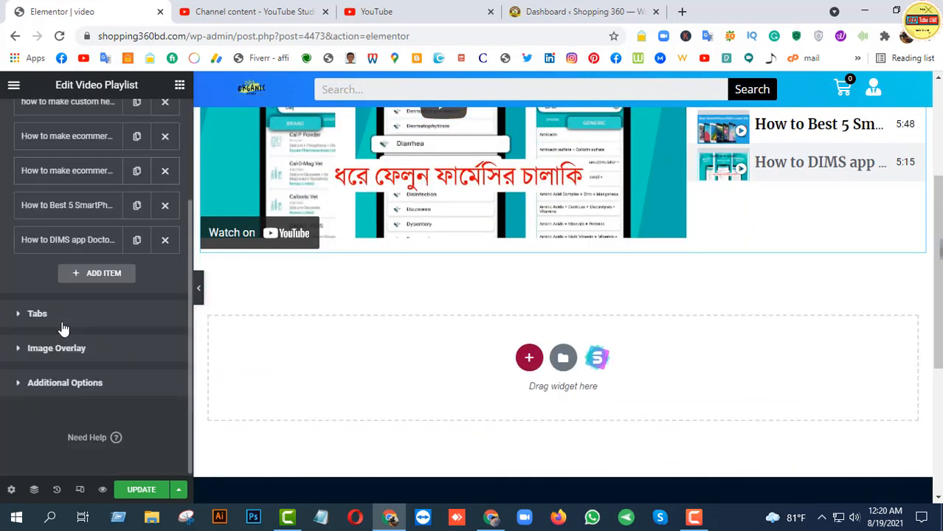
pyautogui.click(104, 316)
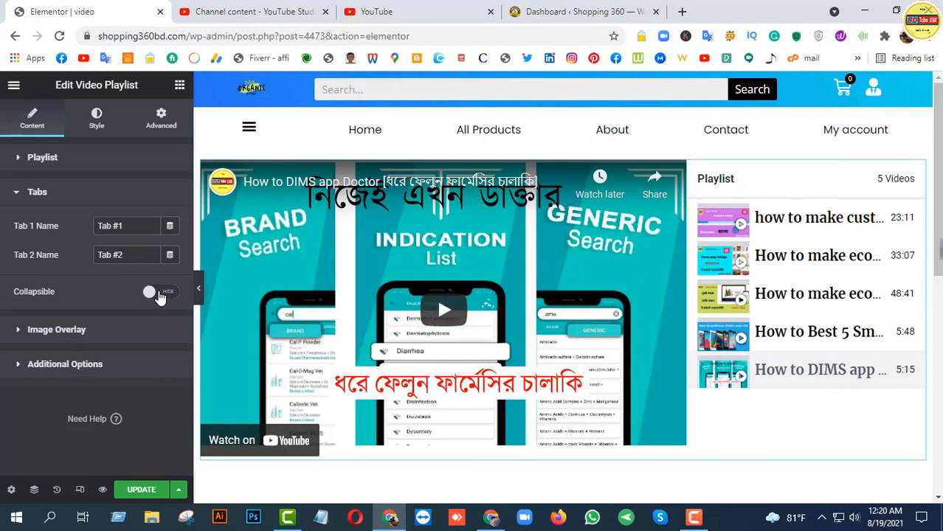
pyautogui.click(159, 293)
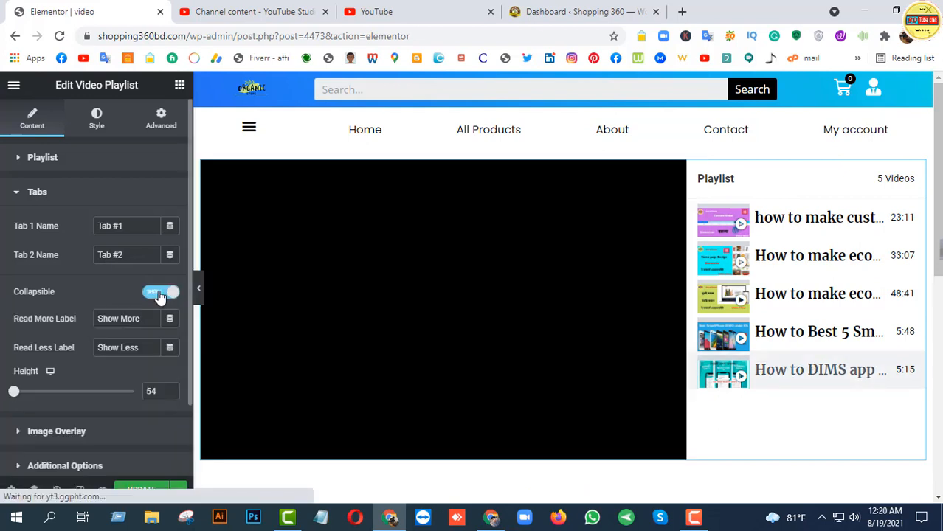
pyautogui.click(160, 293)
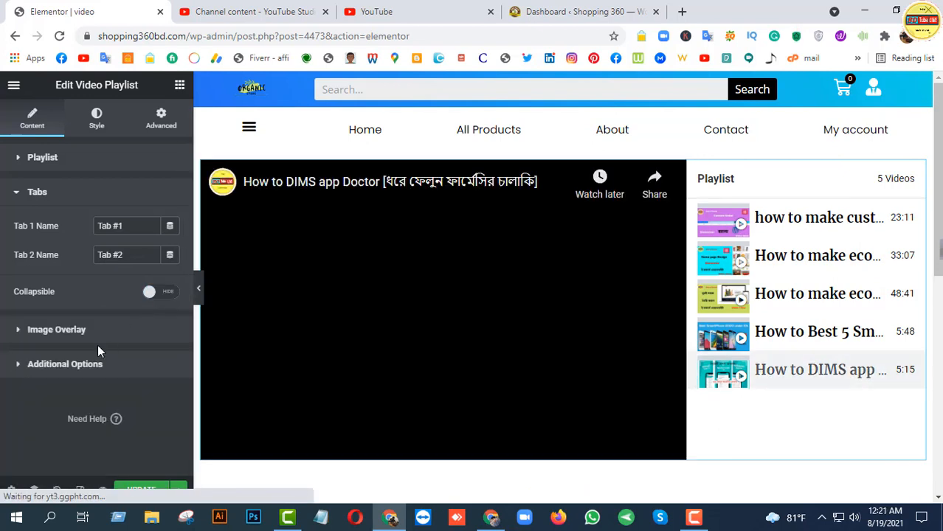
# Turn on the On Load autoplay option in the playlist's Additional Options and toggle the playing video's sound
pyautogui.click(97, 364)
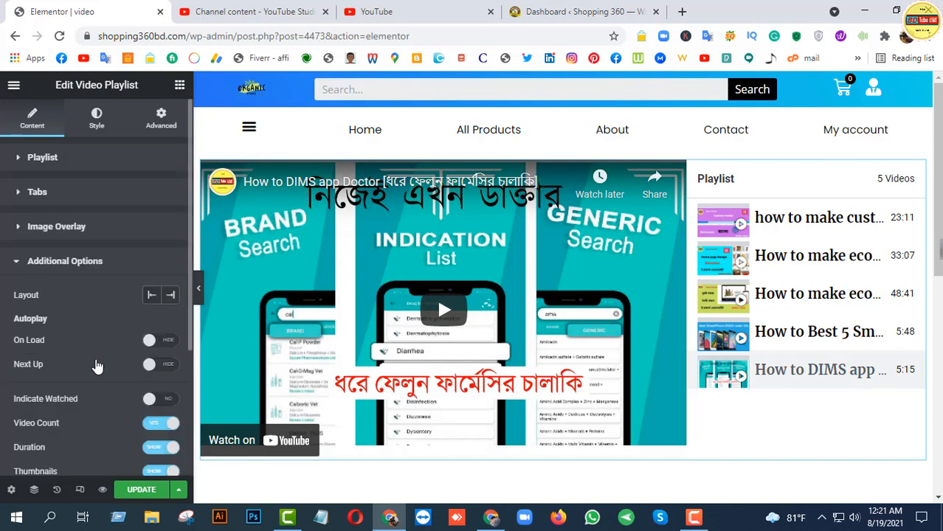
pyautogui.scroll(-1, 111, 321)
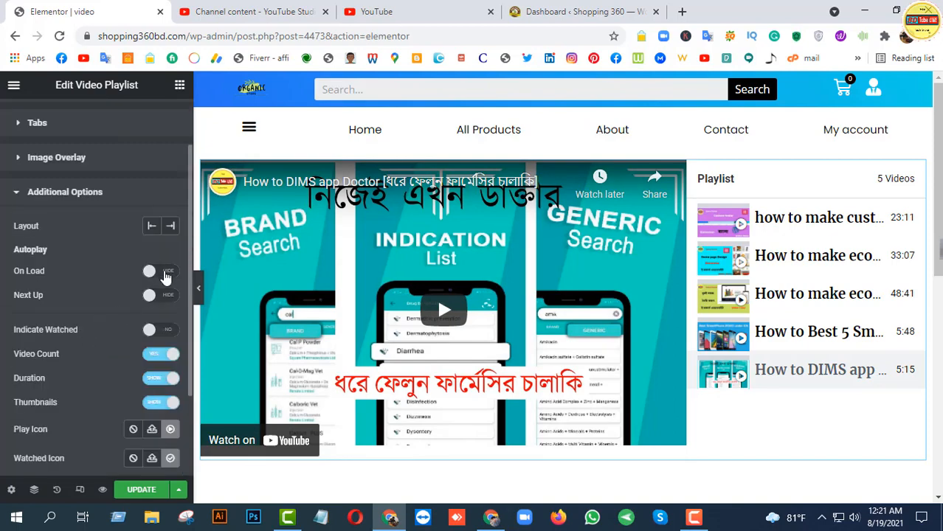
pyautogui.click(163, 272)
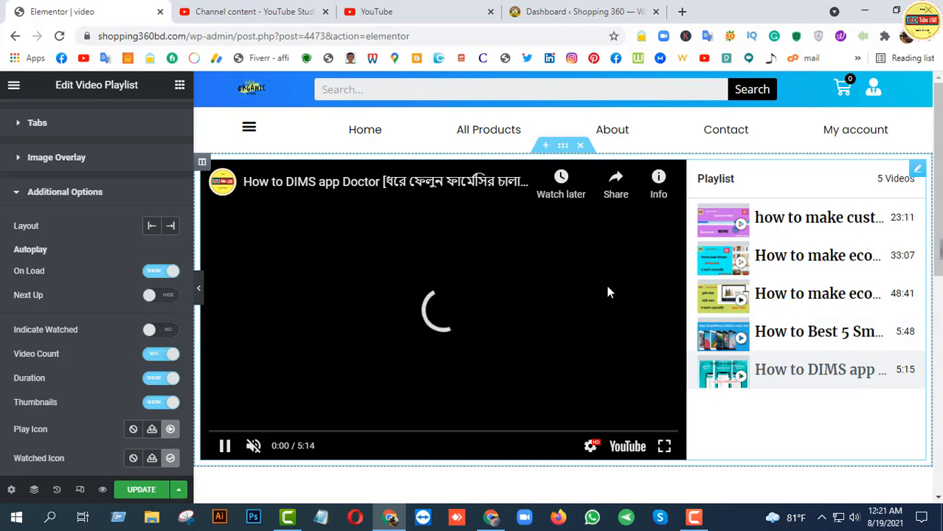
pyautogui.click(253, 446)
# Try the Right layout for the video playlist and set the layout to Left
pyautogui.scroll(-1, 128, 319)
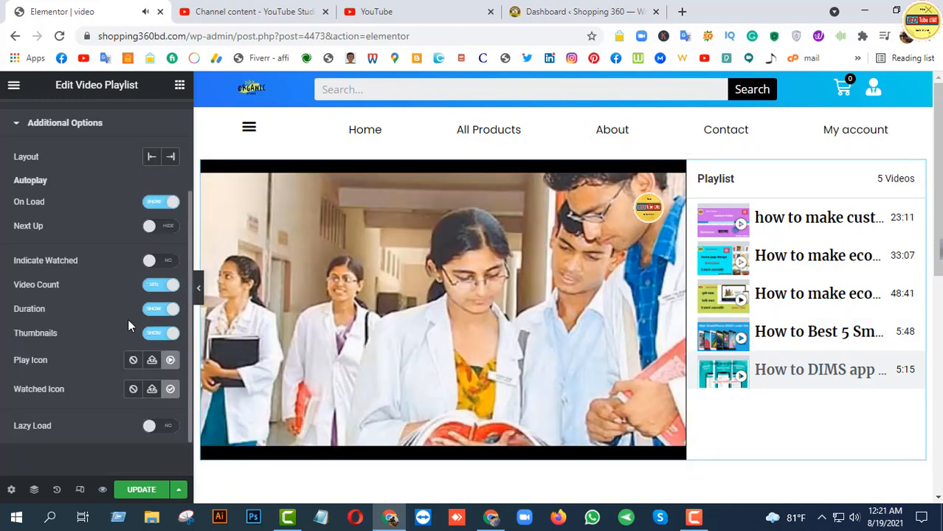
pyautogui.scroll(2, 127, 319)
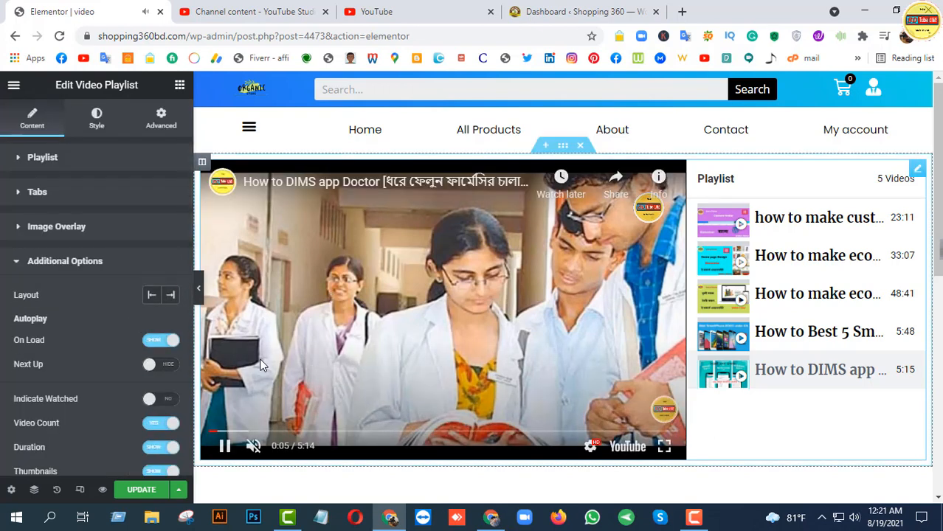
pyautogui.scroll(-1, 83, 404)
pyautogui.scroll(-1, 73, 407)
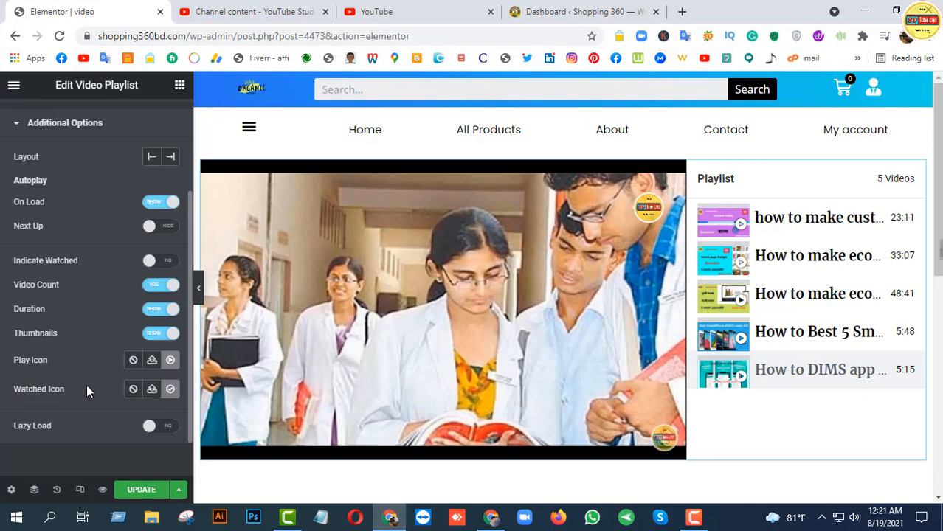
pyautogui.scroll(2, 86, 384)
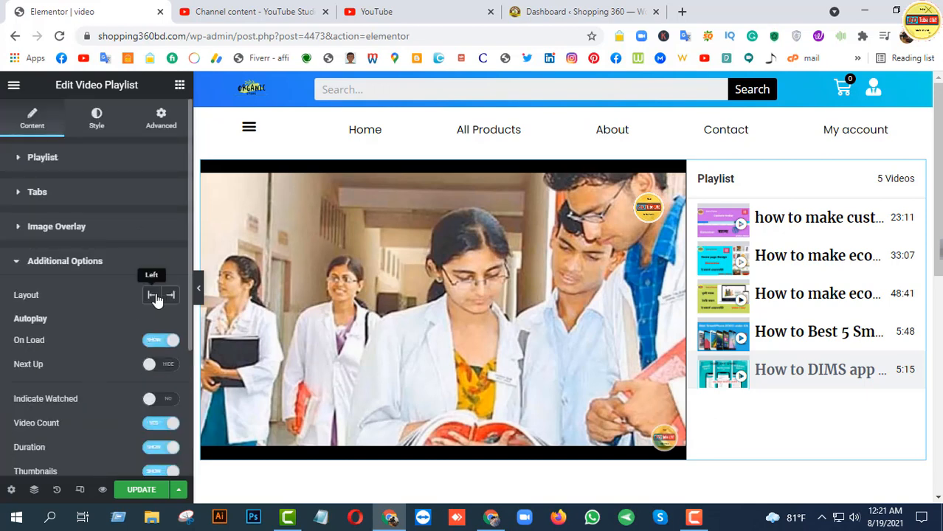
pyautogui.click(171, 296)
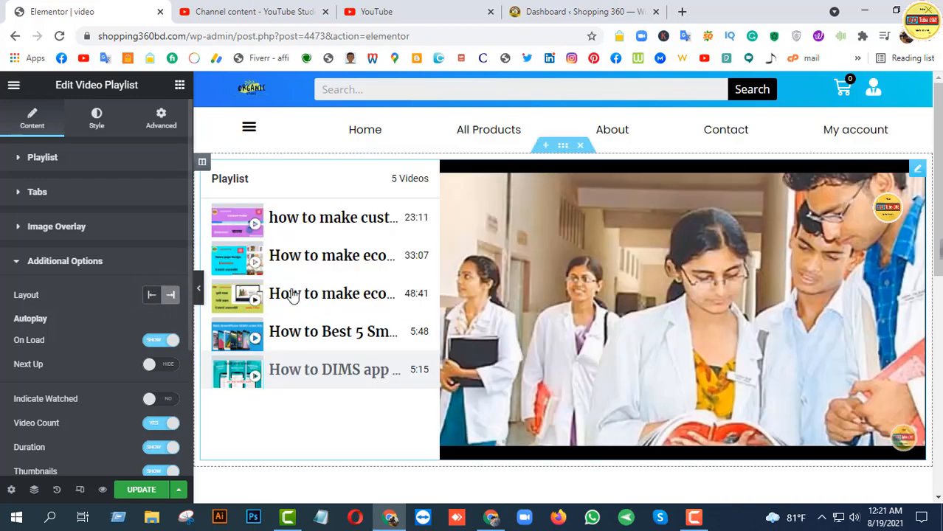
pyautogui.click(155, 296)
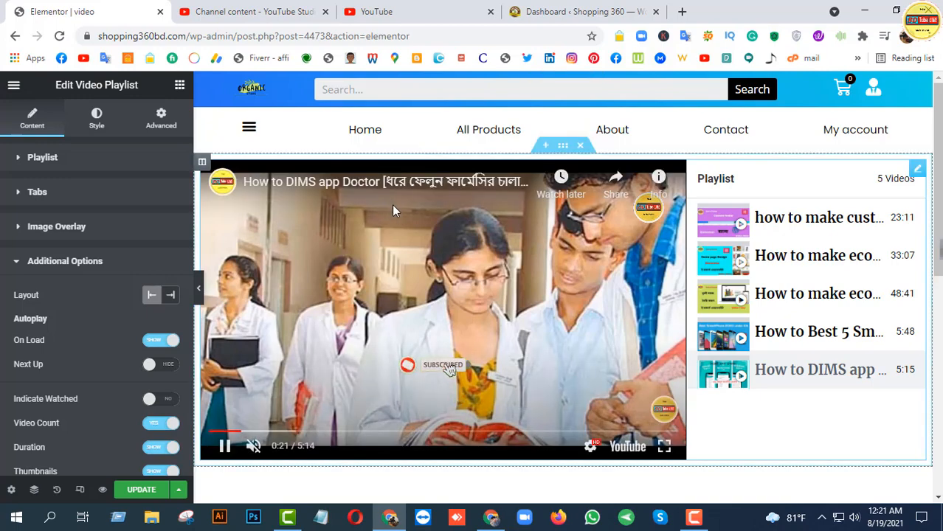
# Add a section with three equal columns below the video playlist
pyautogui.scroll(-5, 391, 204)
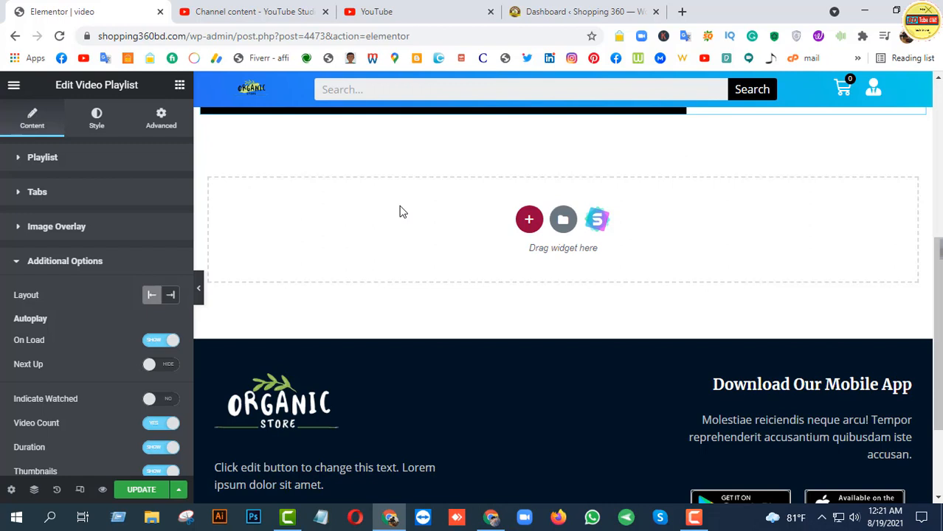
pyautogui.click(180, 86)
pyautogui.click(529, 222)
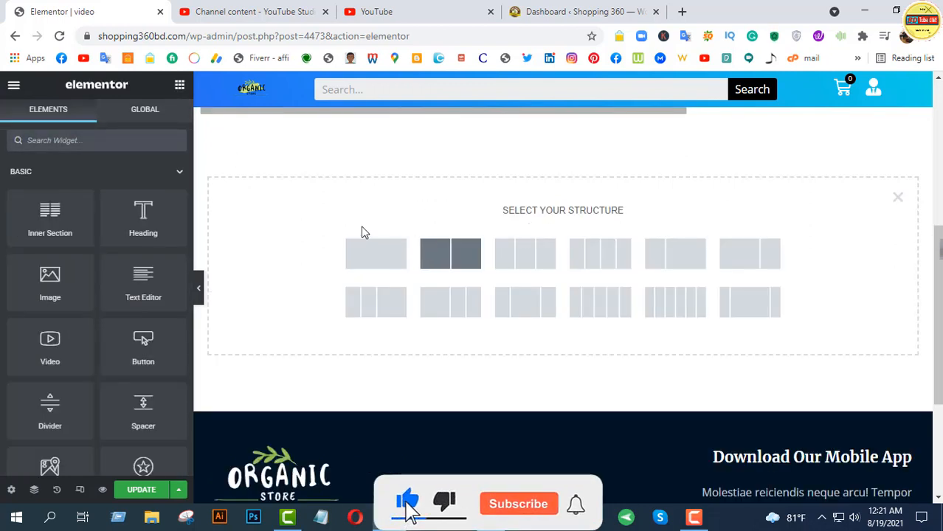
pyautogui.click(538, 256)
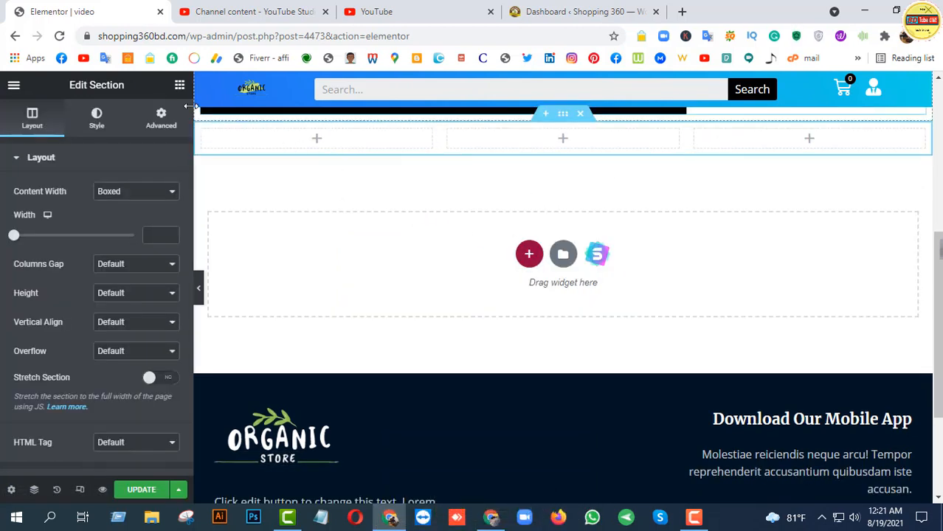
# Place a Video widget in each of the new section's three columns
pyautogui.click(179, 84)
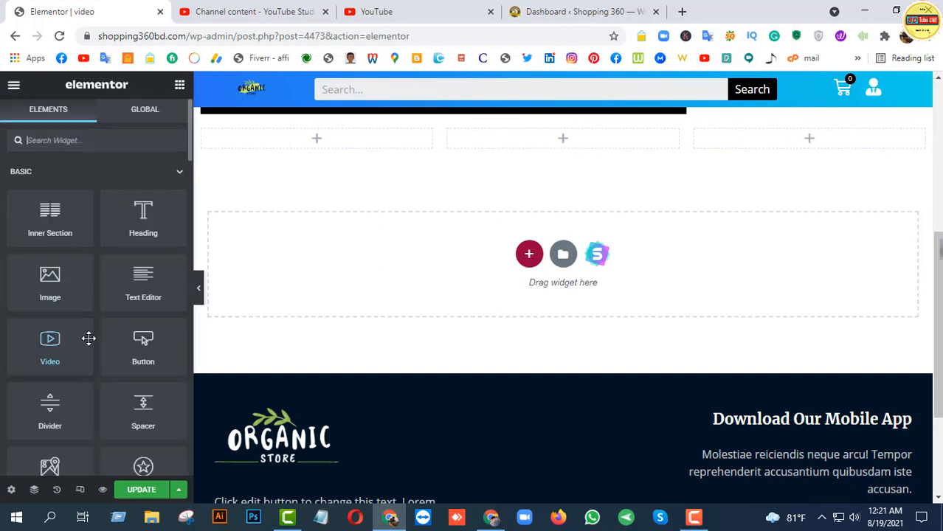
pyautogui.moveTo(62, 344); pyautogui.dragTo(396, 133)
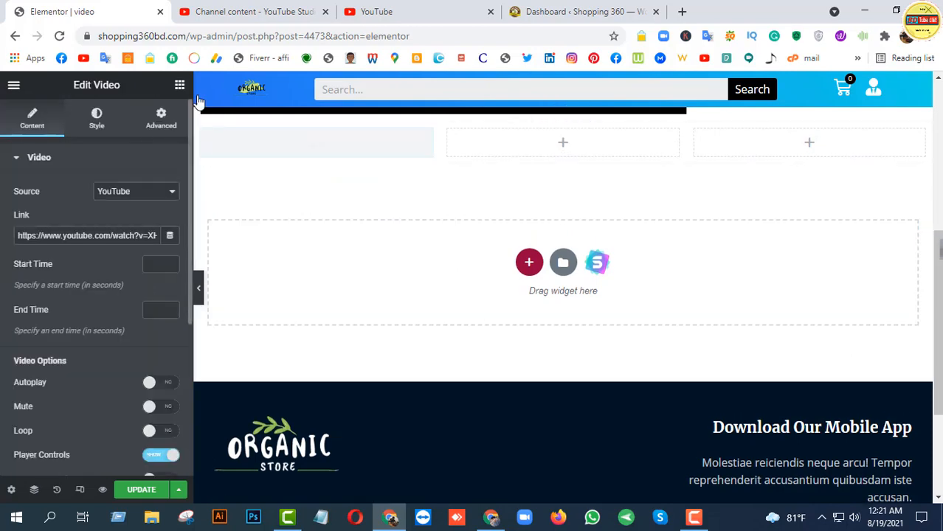
pyautogui.click(177, 85)
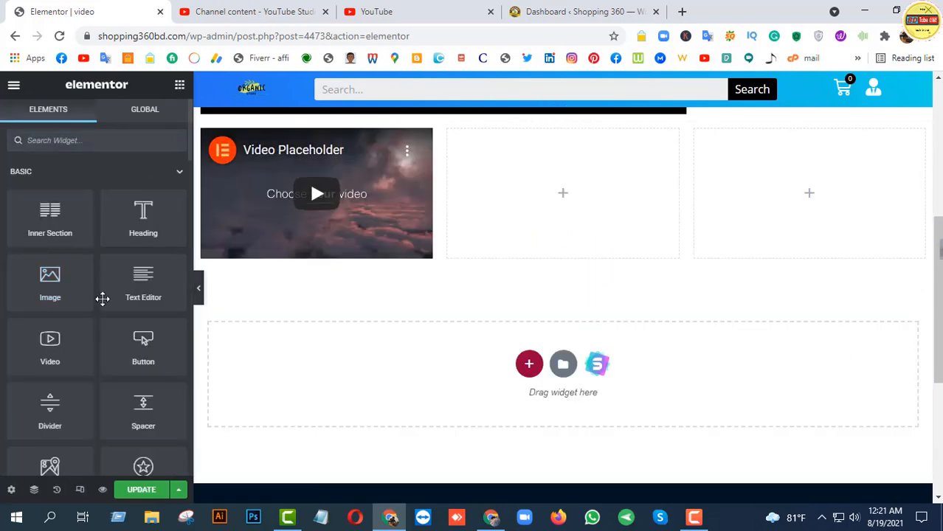
pyautogui.moveTo(64, 347); pyautogui.dragTo(618, 180)
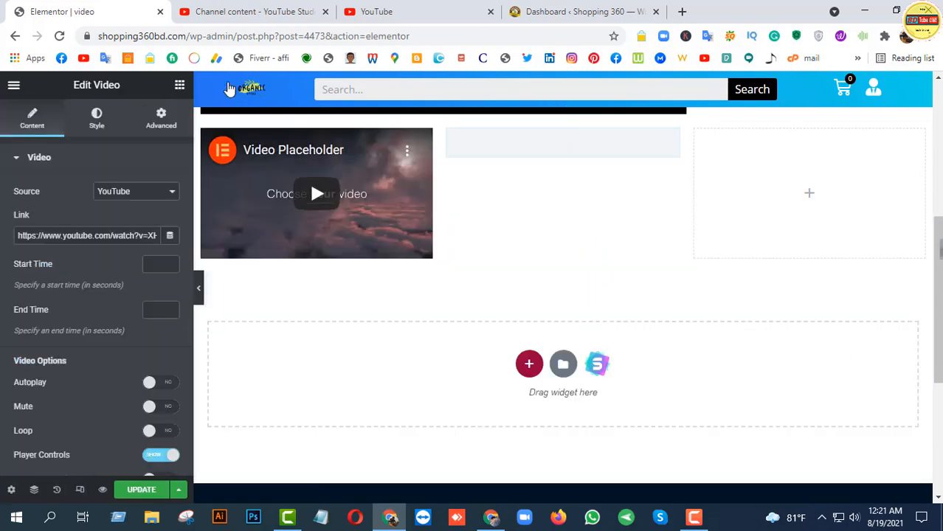
pyautogui.click(175, 88)
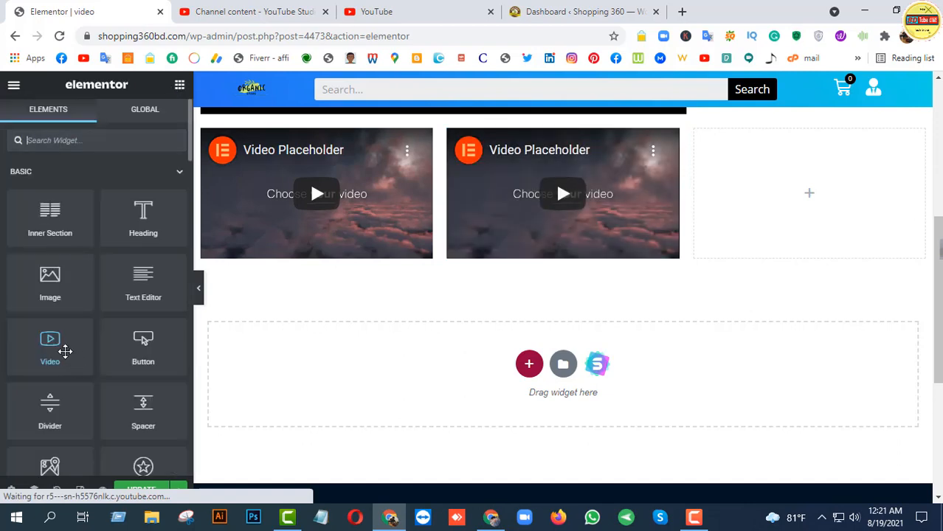
pyautogui.moveTo(63, 352); pyautogui.dragTo(773, 198)
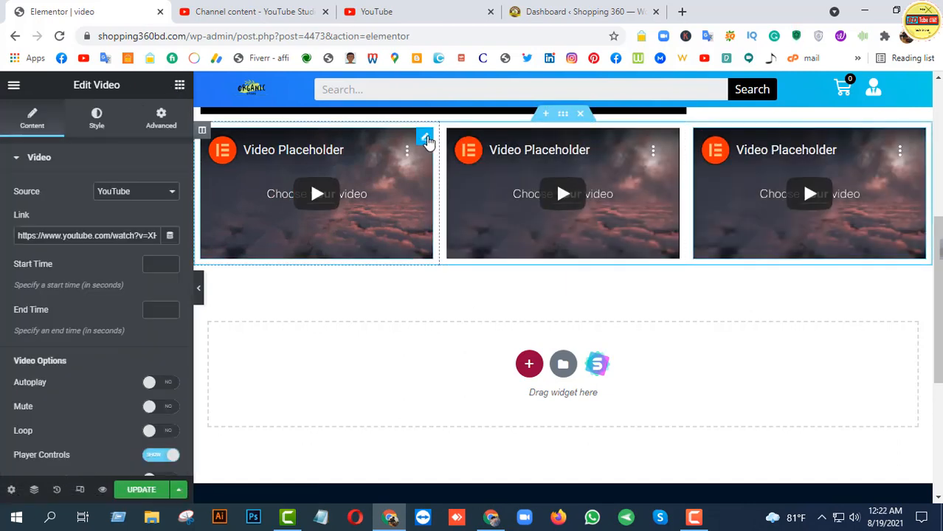
pyautogui.click(427, 140)
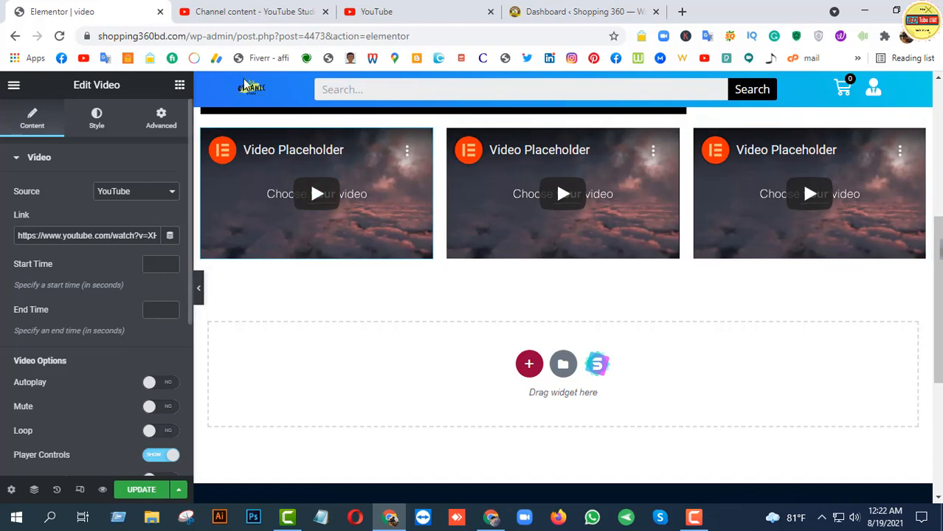
pyautogui.tripleClick(106, 234)
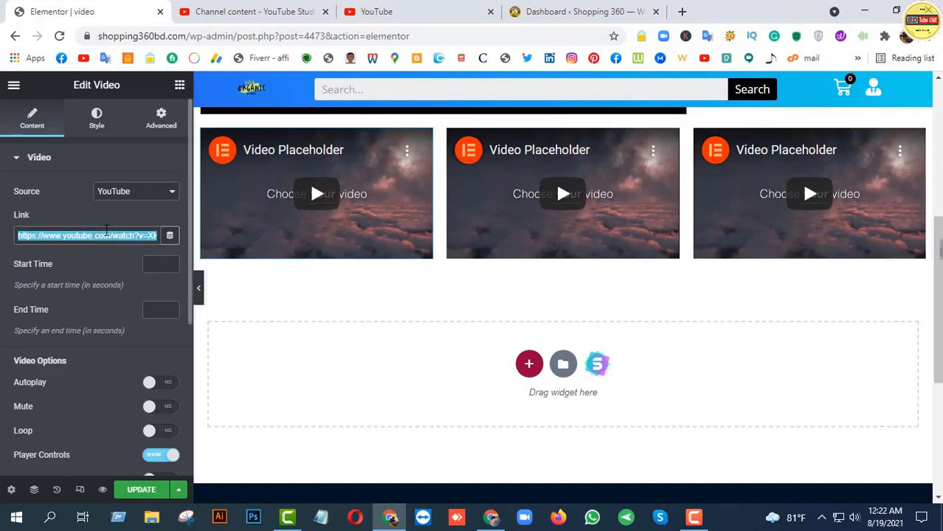
pyautogui.write('https://youtu.be/xEa4CVrUJdE')
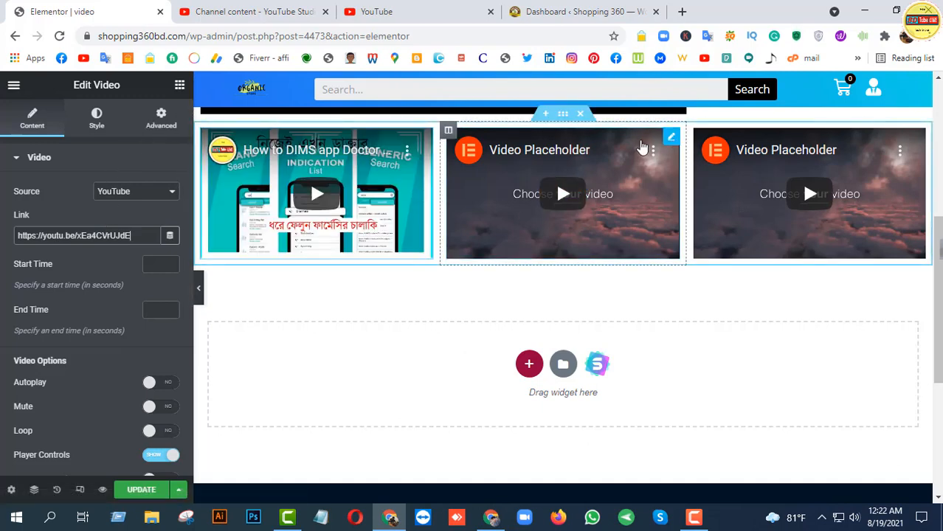
# Switch to the YouTube home page, open and pause the first recommended video, and copy its address youtube.com/watch?v=xCqTTJF5Gxc
pyautogui.click(376, 11)
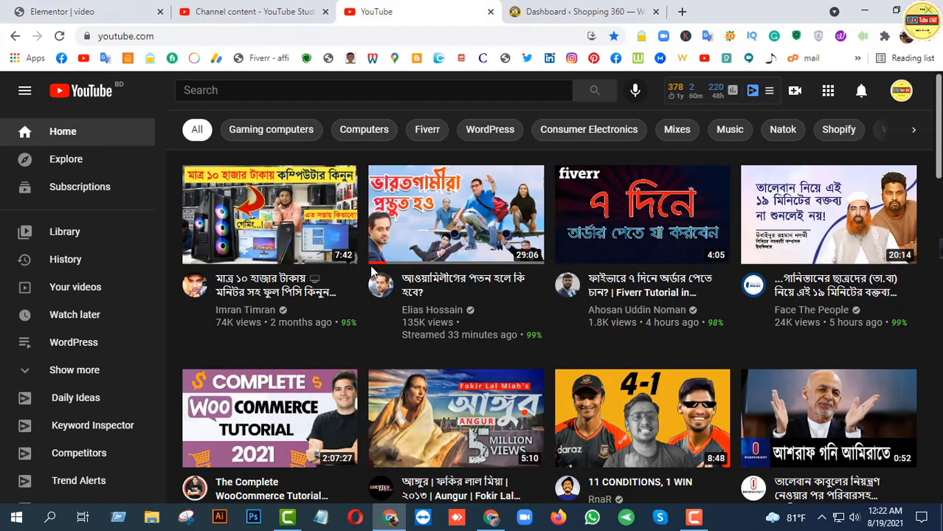
pyautogui.rightClick(288, 223)
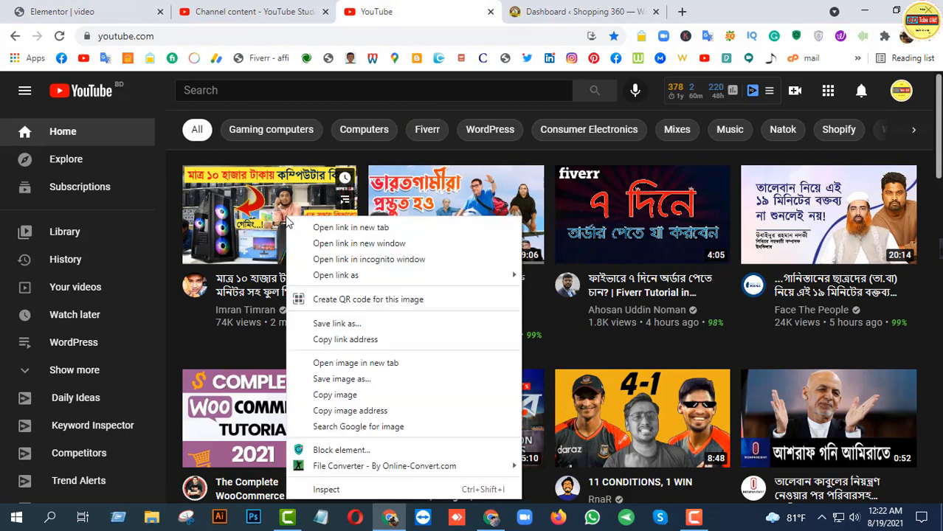
pyautogui.click(288, 223)
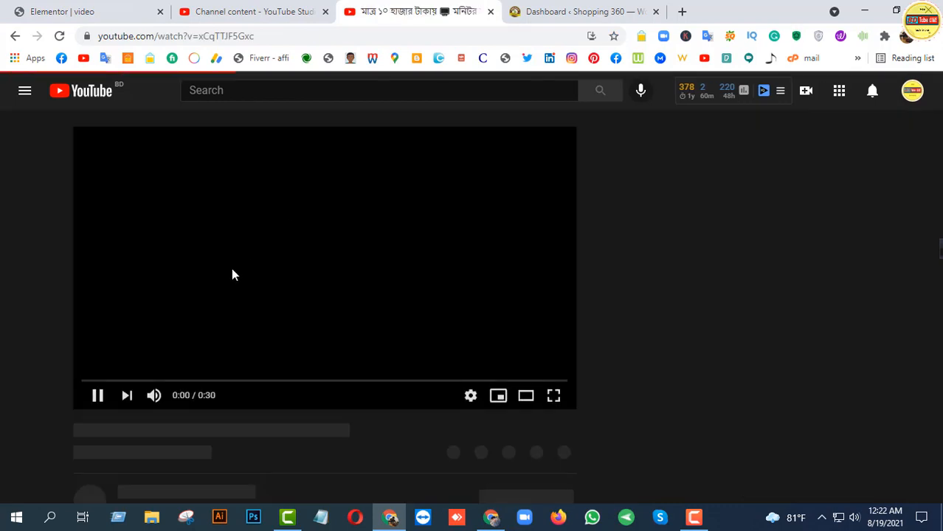
pyautogui.click(231, 275)
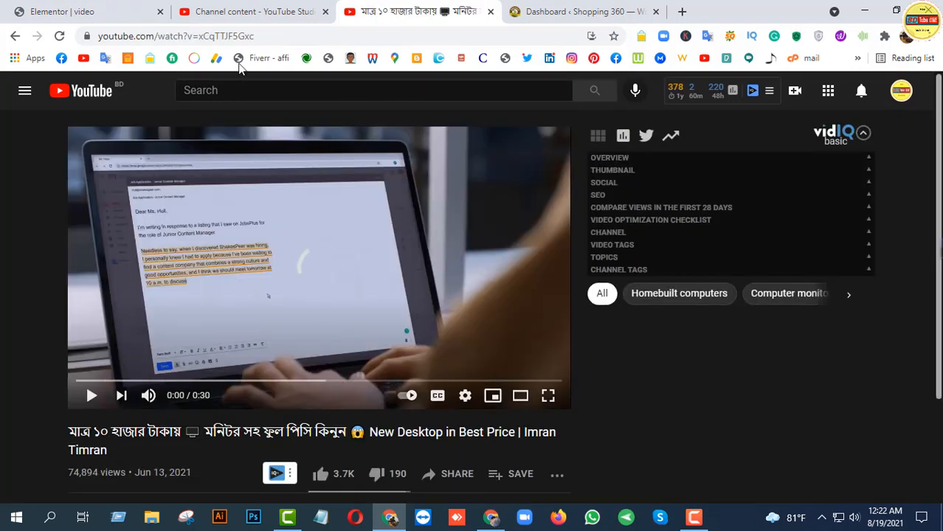
pyautogui.click(236, 36)
pyautogui.rightClick(236, 36)
pyautogui.click(273, 115)
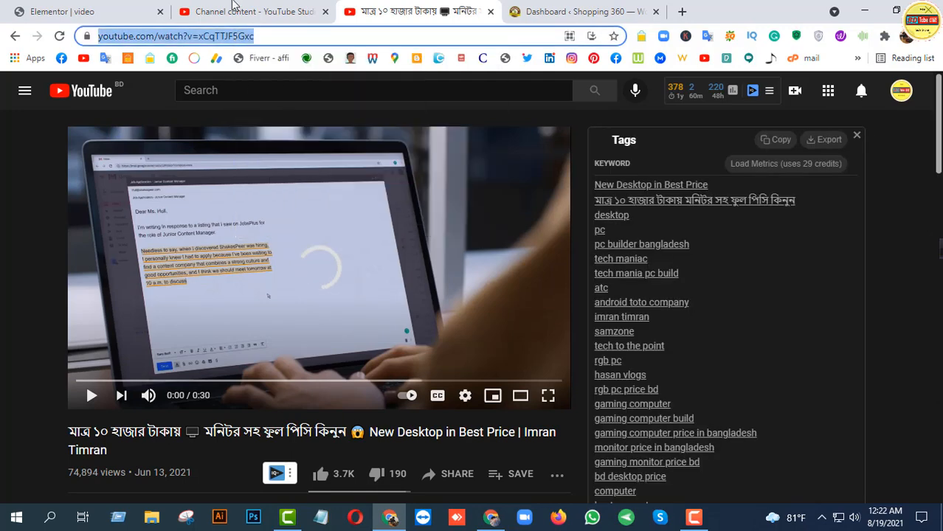
# Return to Elementor and replace the middle Video widget's link with the copied youtube.com/watch?v=xCqTTJF5Gxc address
pyautogui.click(89, 11)
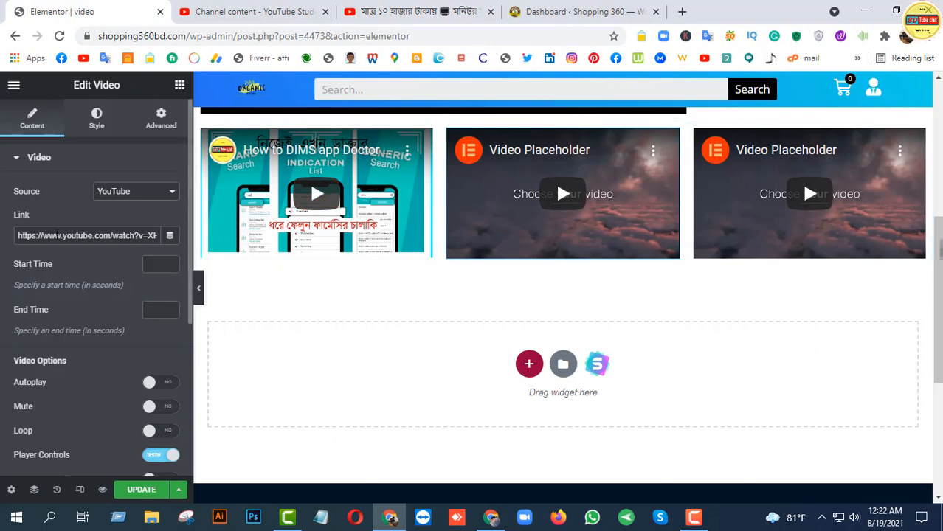
pyautogui.tripleClick(58, 234)
pyautogui.hotkey('ctrl', 'v')
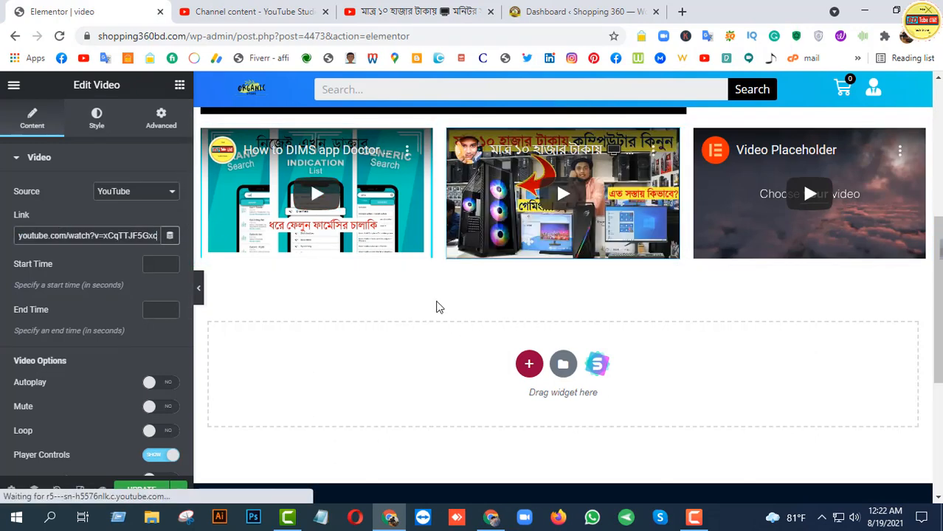
# Open the third Video widget's settings and copy the link of the channel's May 15, 2020 upload from YouTube Studio
pyautogui.click(916, 137)
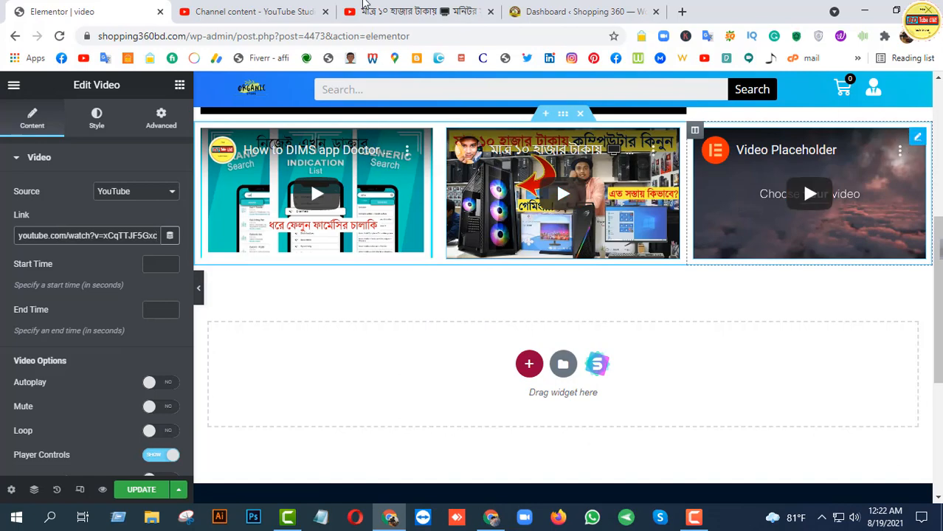
pyautogui.click(404, 12)
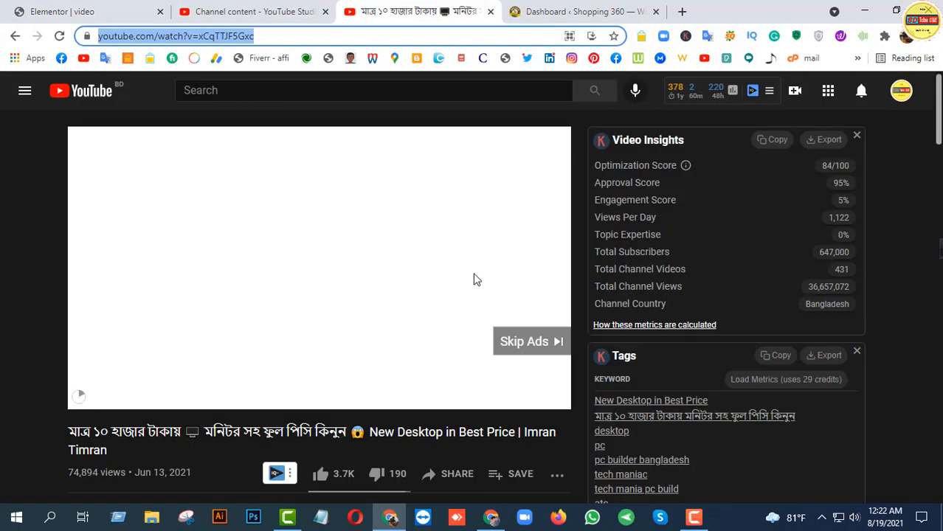
pyautogui.hotkey('ctrl', 'pageup')
pyautogui.scroll(-5, 299, 376)
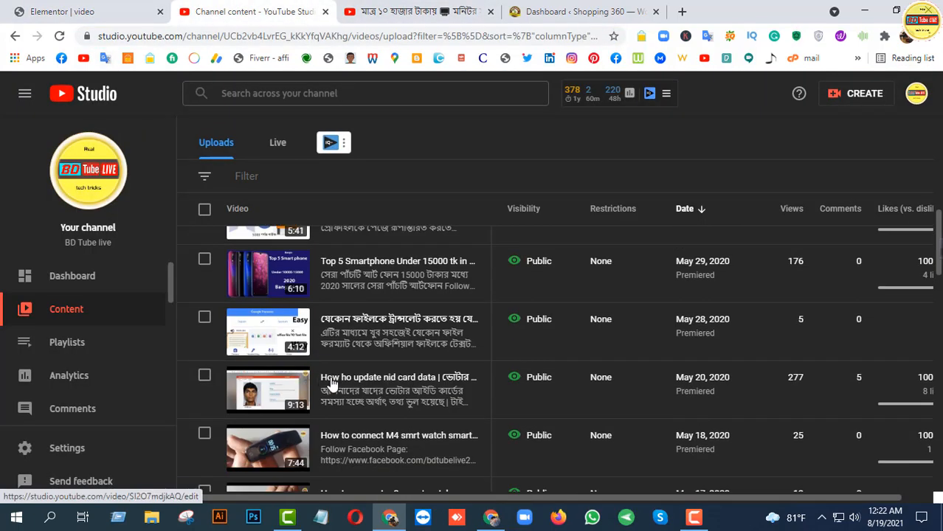
pyautogui.scroll(-3, 354, 380)
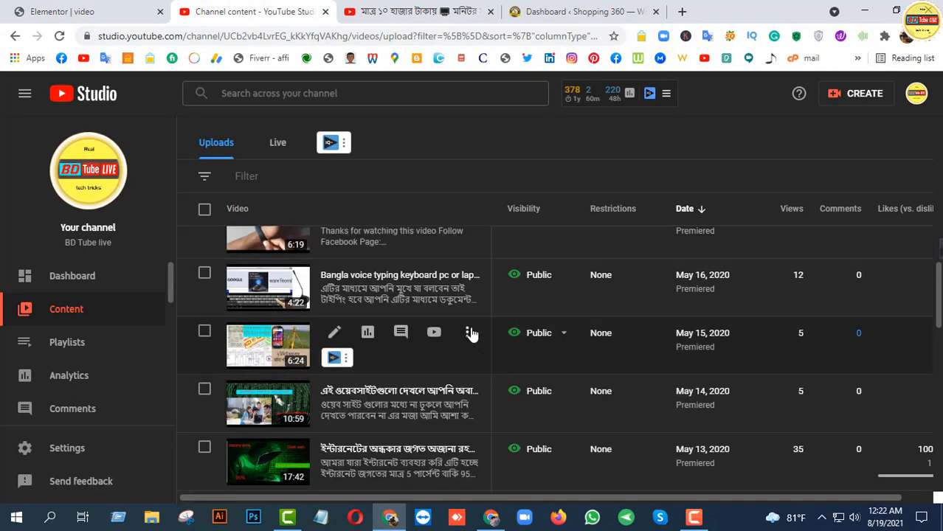
pyautogui.click(471, 334)
pyautogui.click(427, 356)
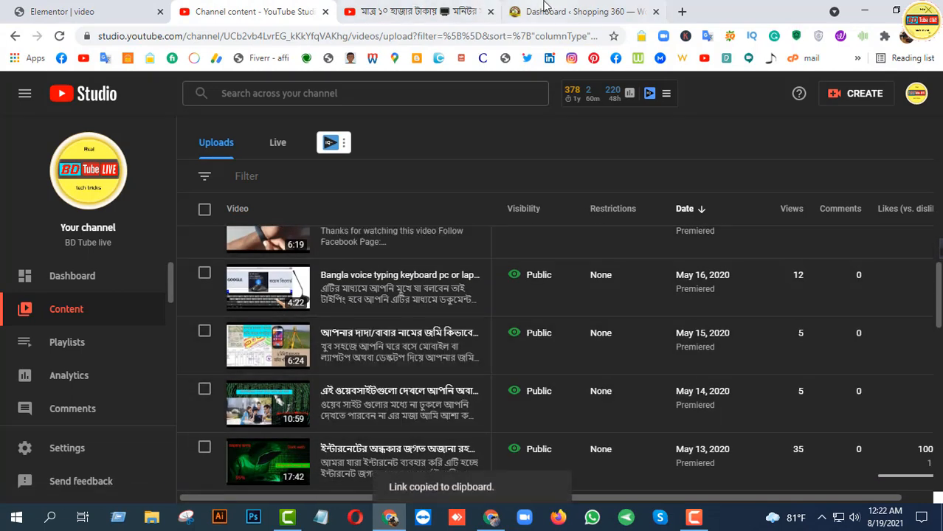
pyautogui.click(104, 8)
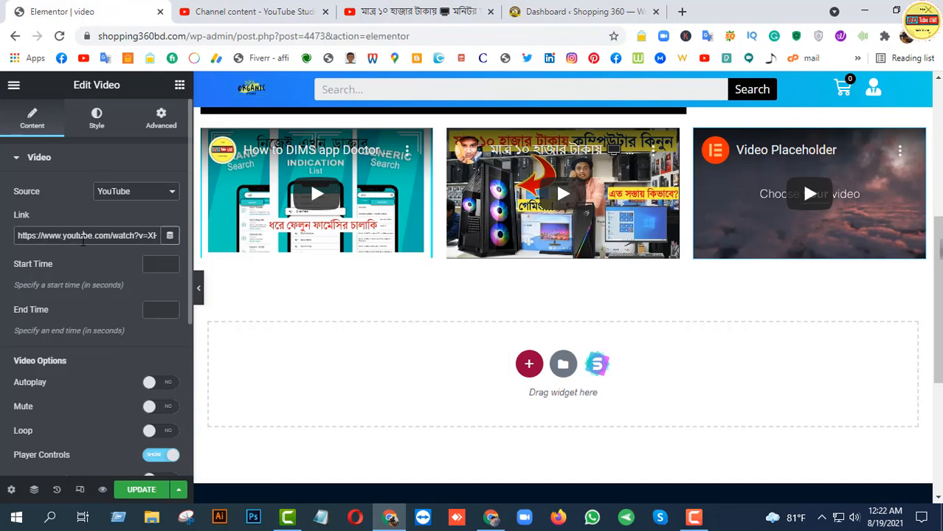
pyautogui.tripleClick(84, 236)
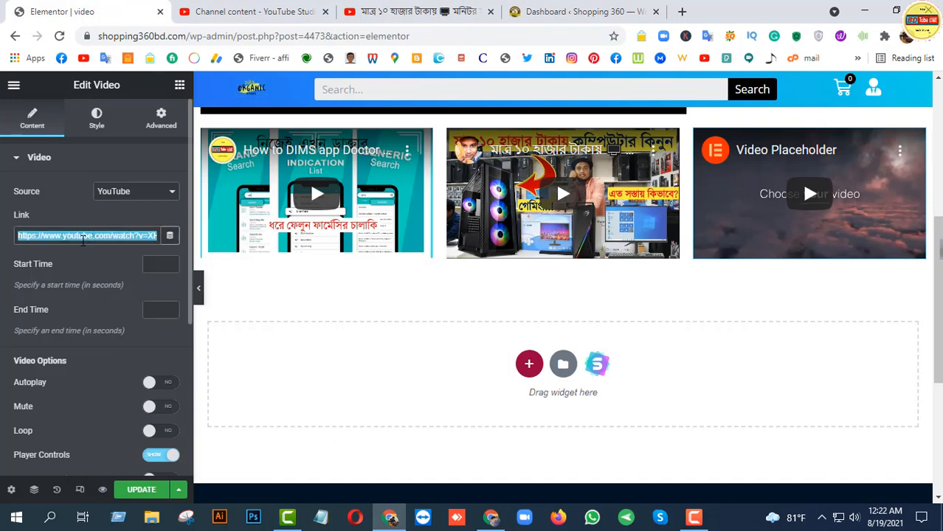
pyautogui.hotkey('ctrl', 'v')
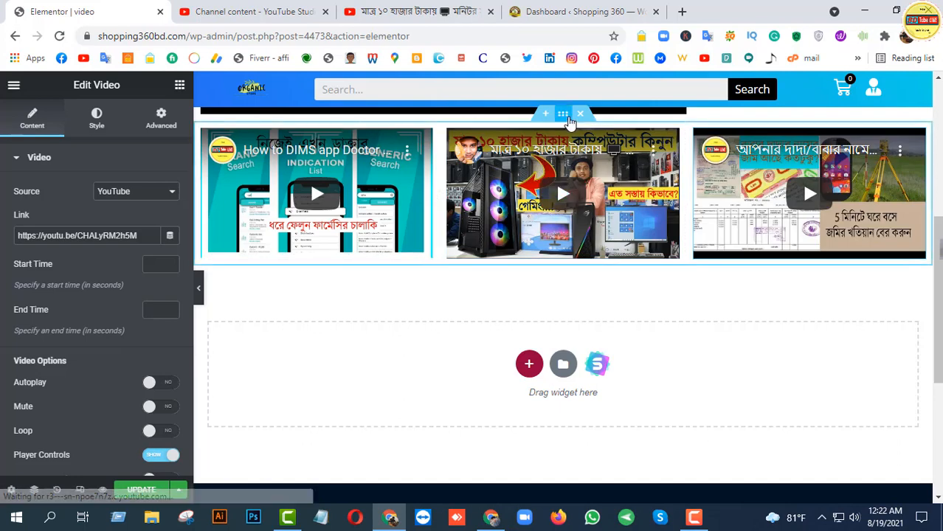
# Duplicate the three-column section of individual videos to create a second video row directly beneath it
pyautogui.rightClick(569, 120)
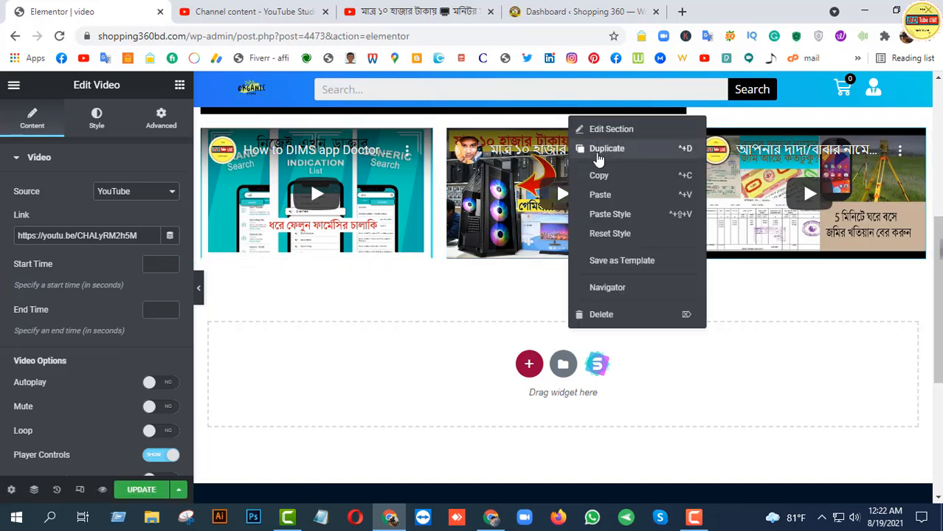
pyautogui.click(599, 149)
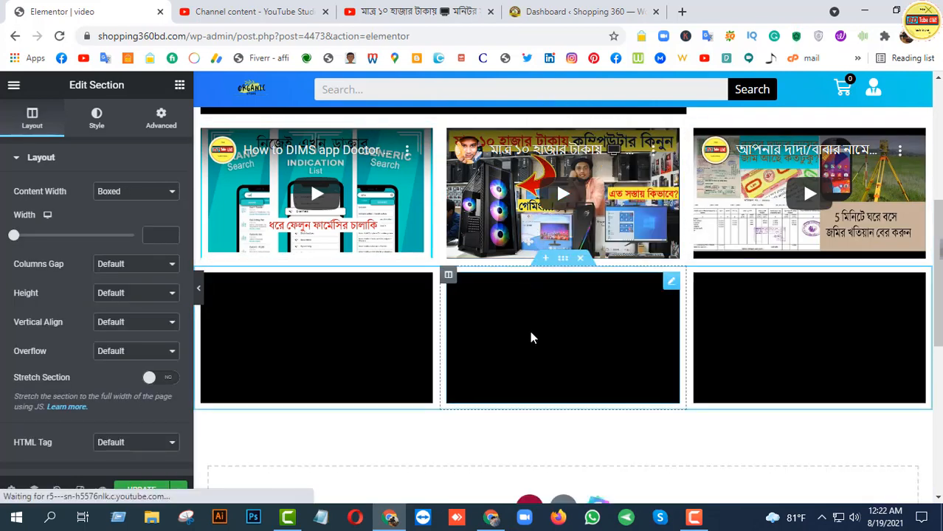
pyautogui.scroll(-3, 533, 345)
pyautogui.scroll(2, 509, 291)
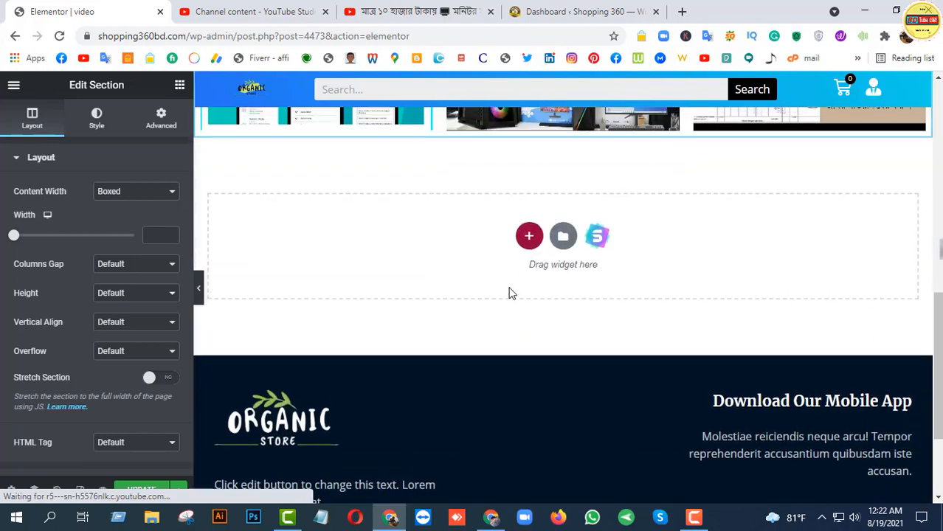
# Leave the section settings and bring up Elementor's list of available widgets
pyautogui.scroll(5, 509, 293)
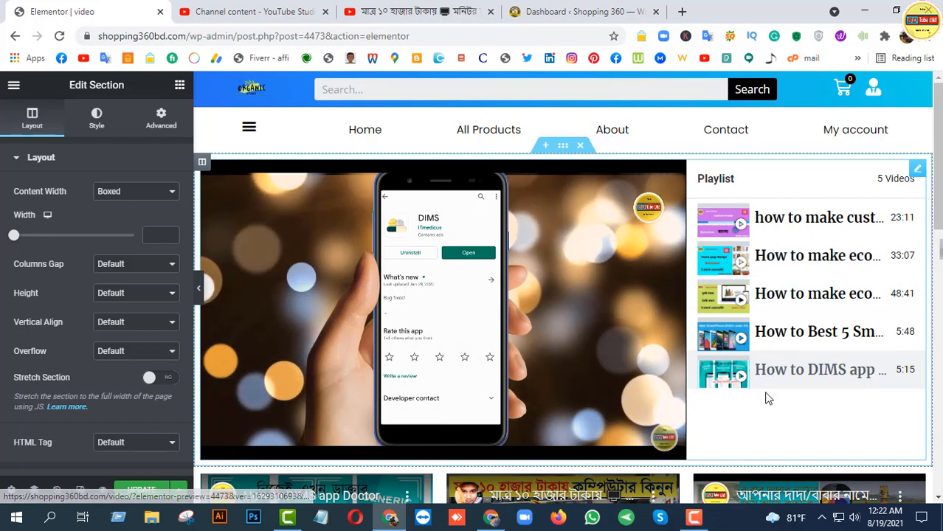
pyautogui.click(179, 85)
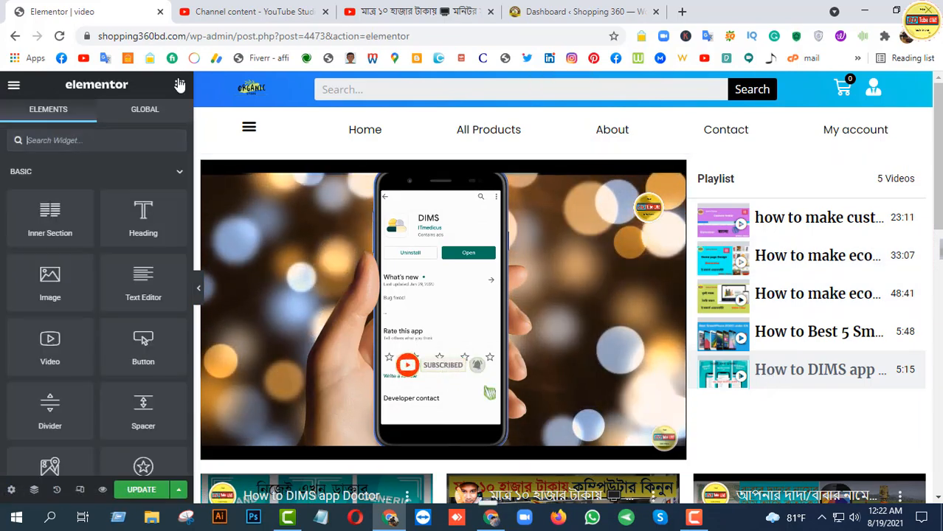
pyautogui.scroll(-2, 423, 224)
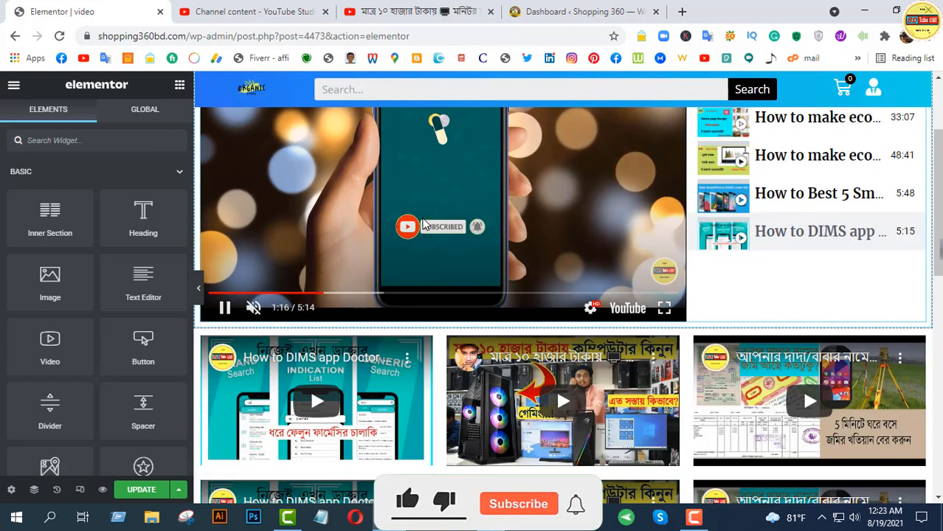